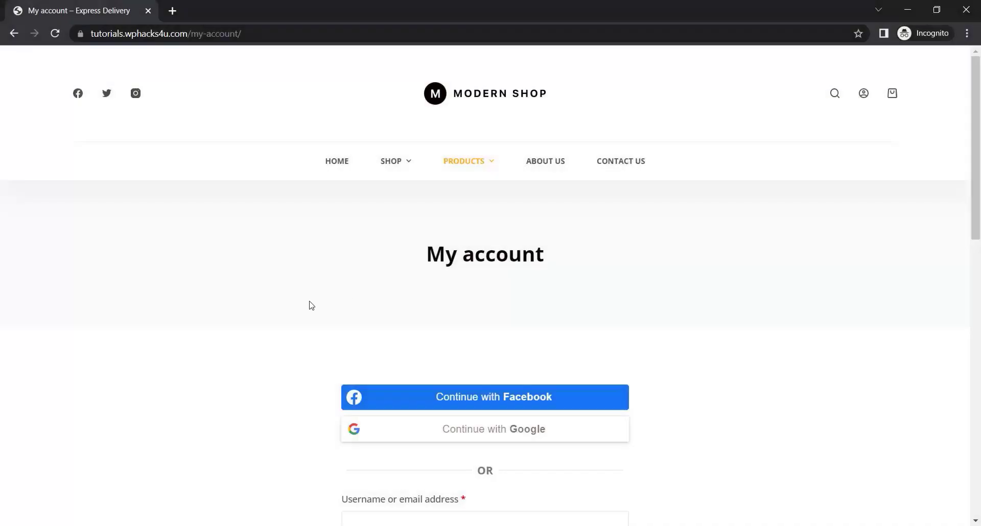
Go to the Add New Plugins page from the WordPress sidebar.
{"action": "scroll", "coordinate": [274, 308], "scroll_direction": "down", "scroll_amount": 3}
{"action": "scroll", "coordinate": [274, 308], "scroll_direction": "down", "scroll_amount": 1}
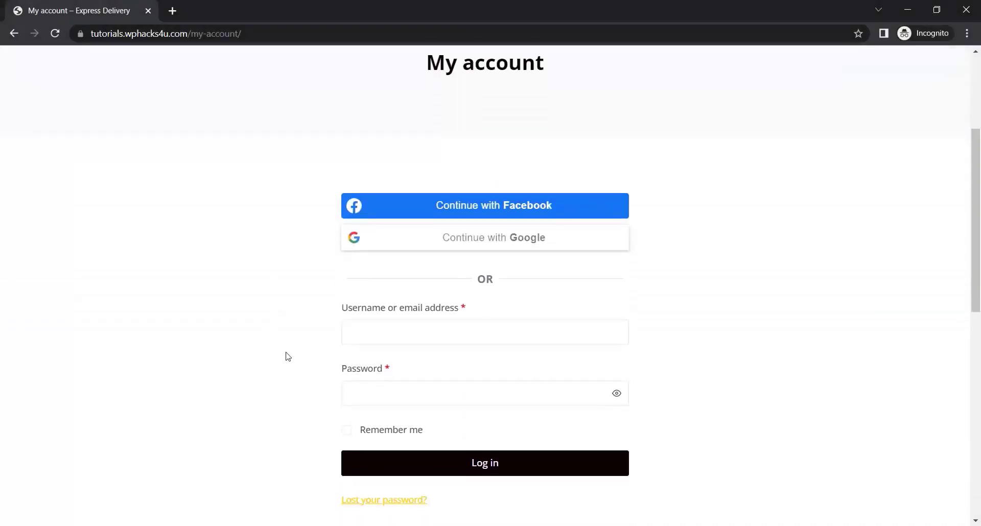
{"action": "scroll", "coordinate": [287, 356], "scroll_direction": "down", "scroll_amount": 1}
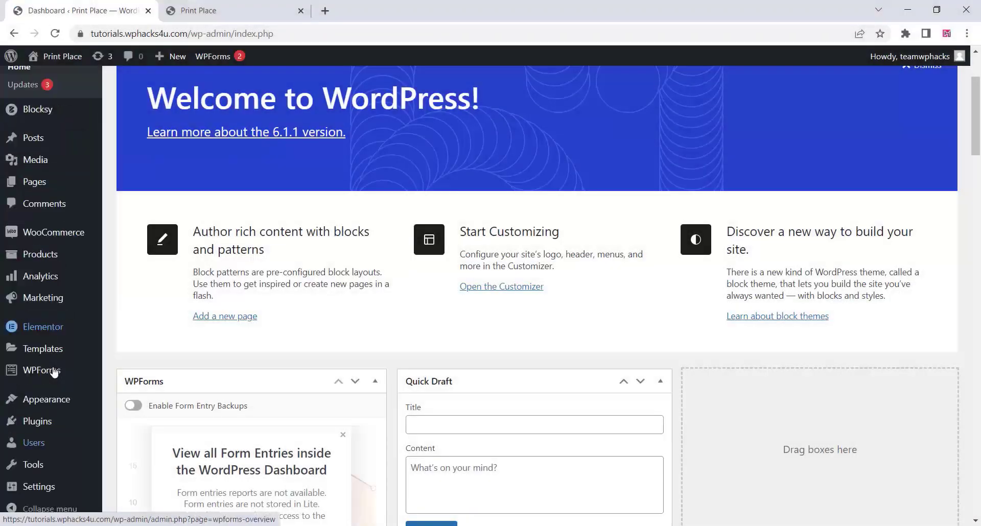
{"action": "mouse_move", "coordinate": [51, 423]}
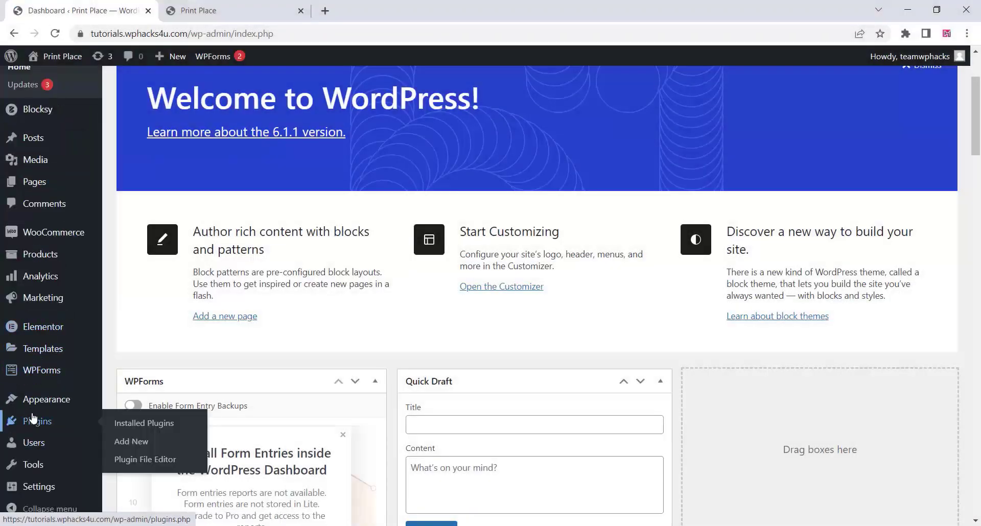
{"action": "left_click", "coordinate": [125, 439]}
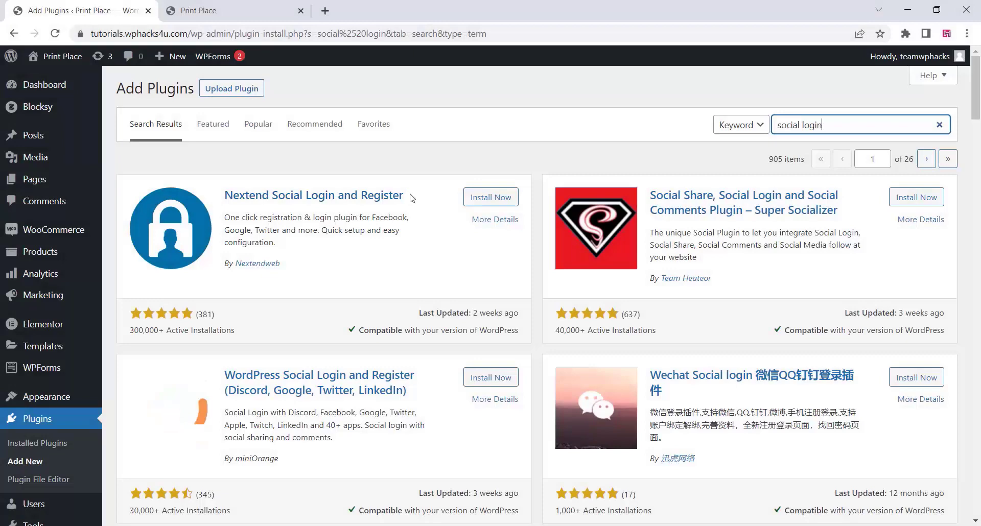
Install the Nextend Social Login and Register plugin and activate it.
{"action": "left_click_drag", "start_coordinate": [412, 199], "coordinate": [222, 197]}
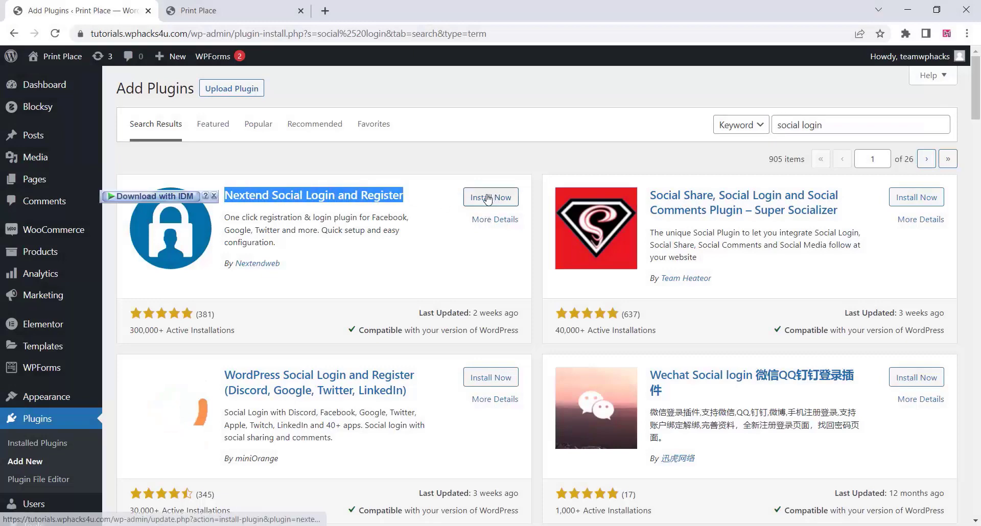
{"action": "left_click", "coordinate": [215, 196]}
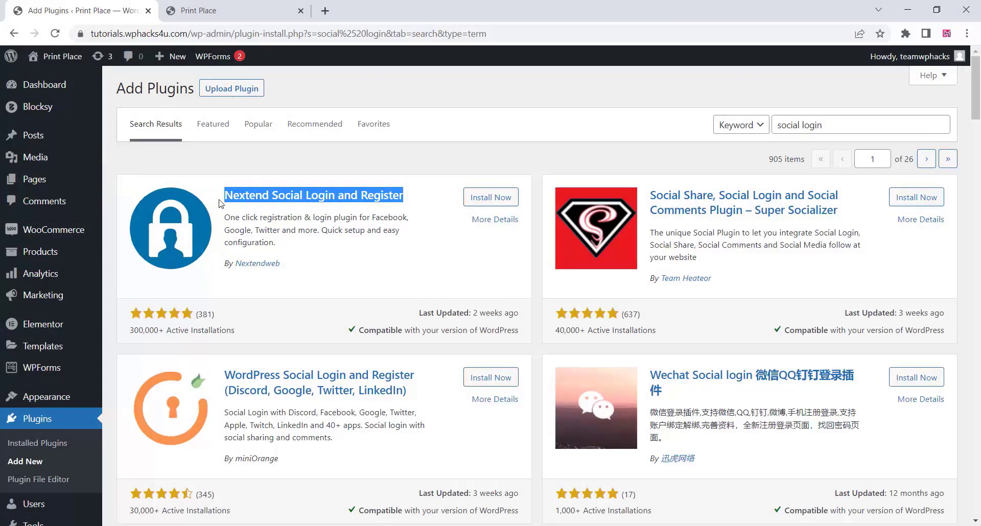
{"action": "left_click", "coordinate": [493, 198]}
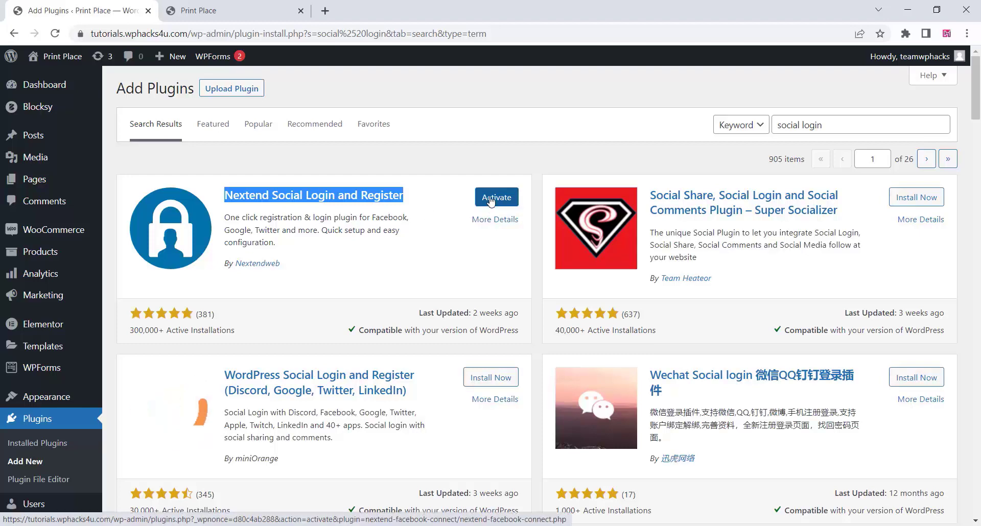
{"action": "left_click", "coordinate": [491, 201]}
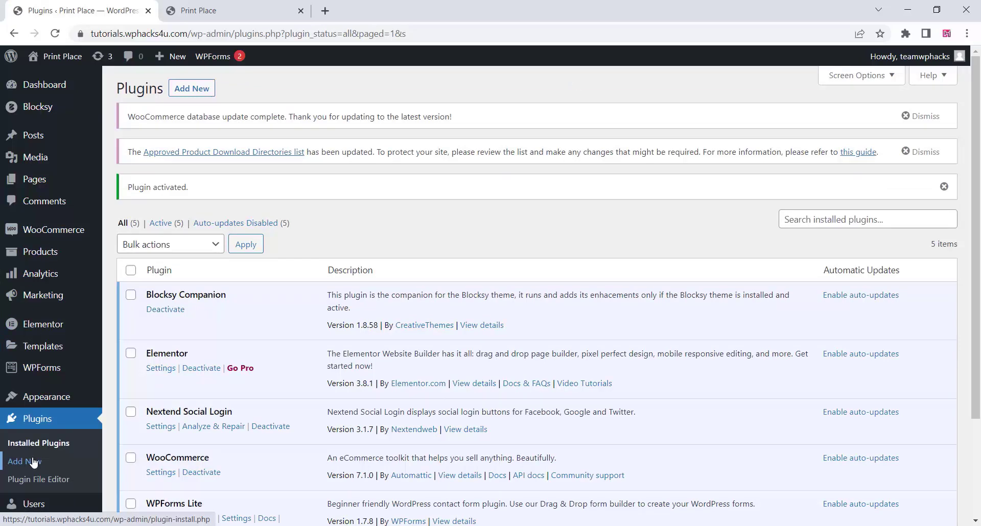
Upload, install and activate the nsl-wordpress-PRO-3.1.7.zip plugin package.
{"action": "left_click", "coordinate": [198, 88]}
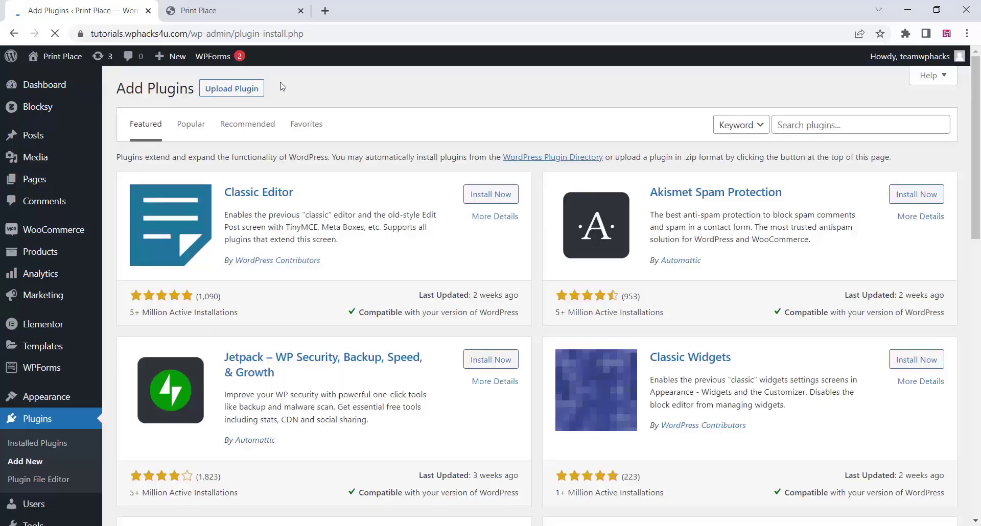
{"action": "left_click", "coordinate": [231, 89]}
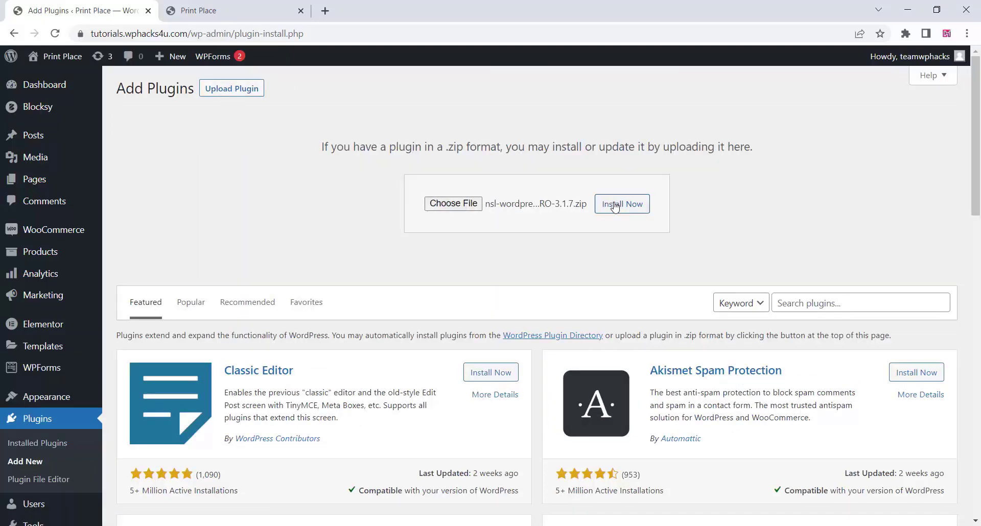
{"action": "left_click", "coordinate": [615, 207]}
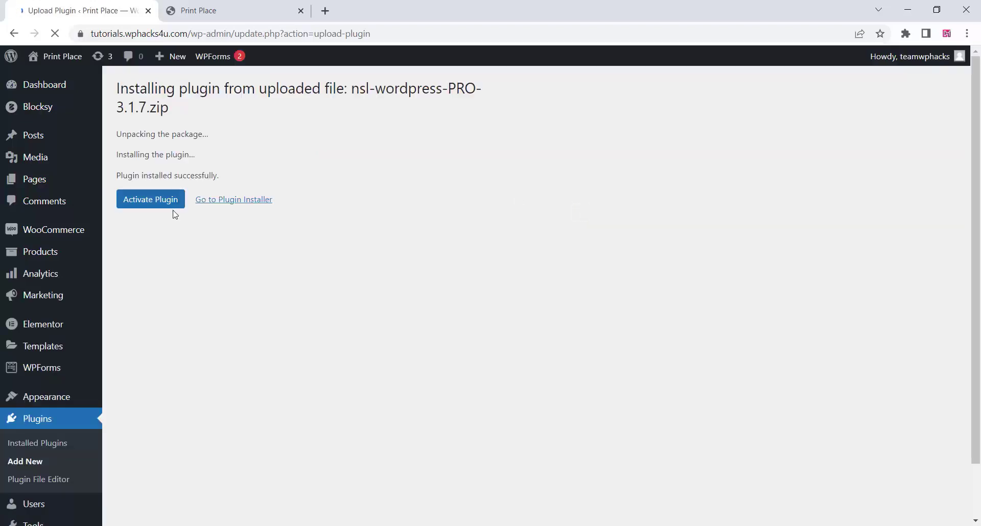
{"action": "left_click", "coordinate": [151, 199]}
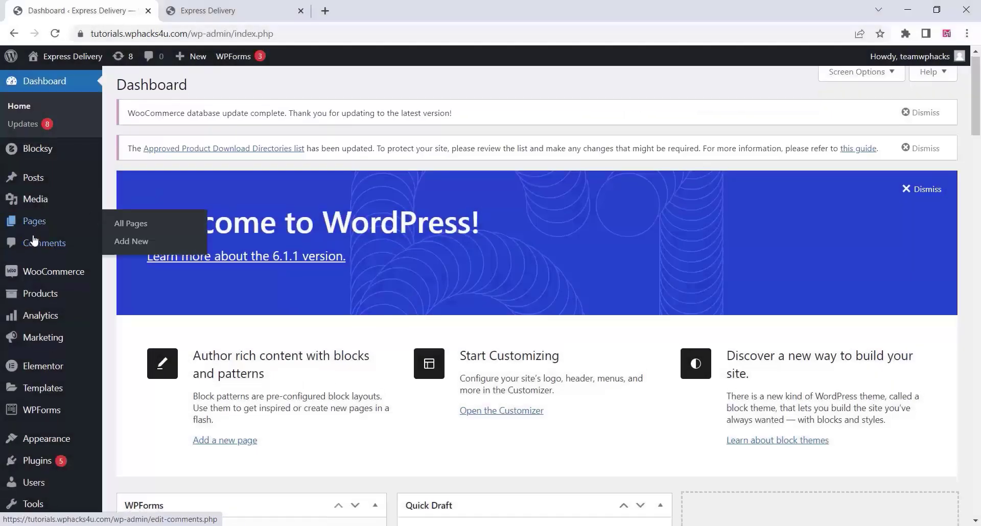
Go to Settings > Nextend Social Login and open the Google card's Getting Started guide.
{"action": "scroll", "coordinate": [34, 240], "scroll_direction": "down", "scroll_amount": 6}
{"action": "mouse_move", "coordinate": [36, 452]}
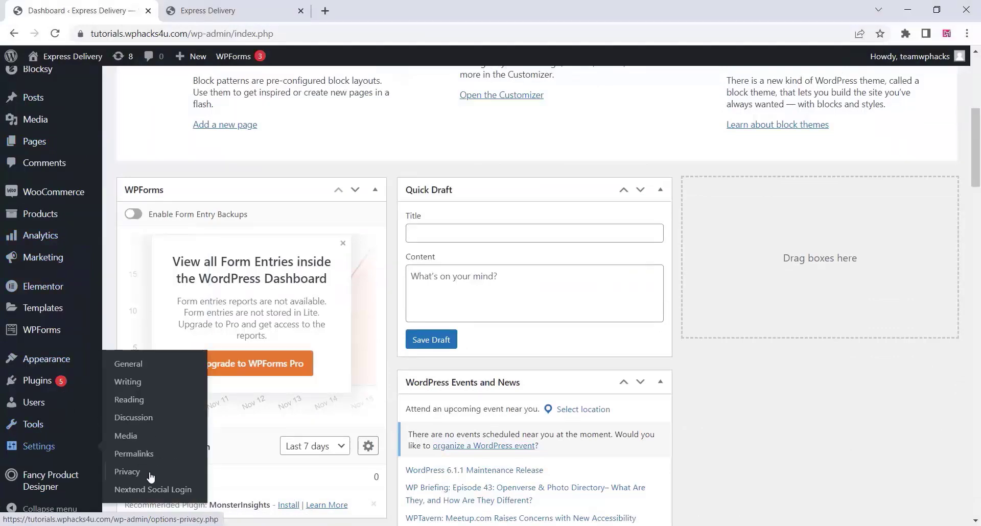
{"action": "left_click", "coordinate": [152, 489]}
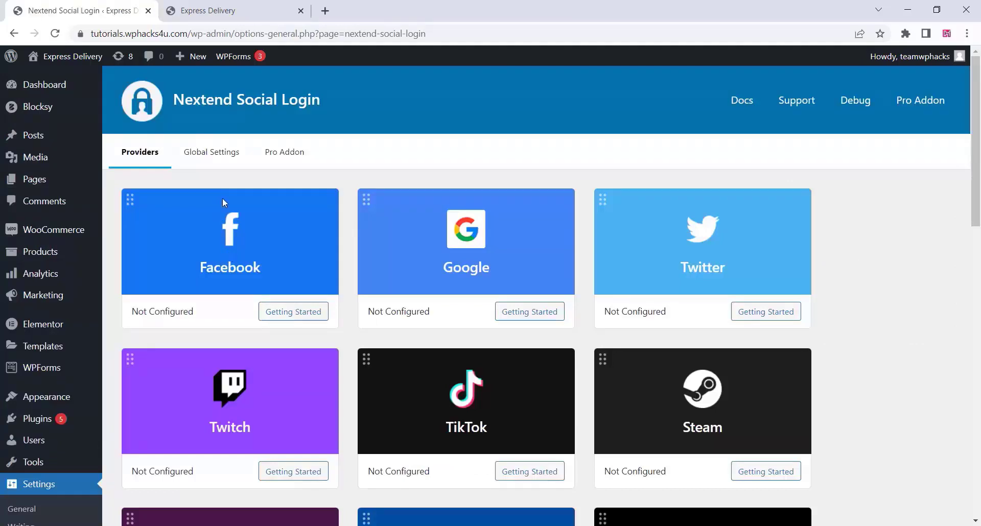
{"action": "left_click", "coordinate": [527, 316]}
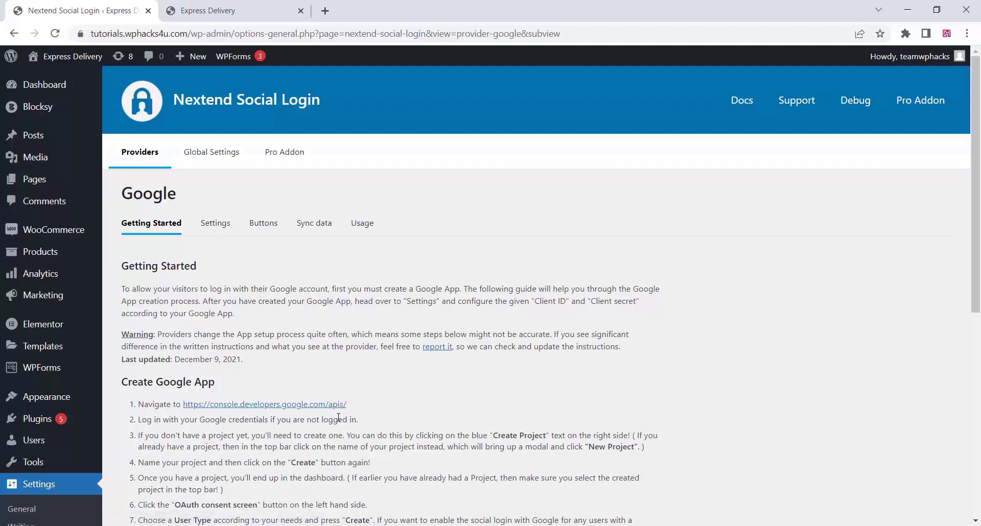
Open the Google Cloud Console link in a new tab and dismiss the terms notice.
{"action": "right_click", "coordinate": [314, 410]}
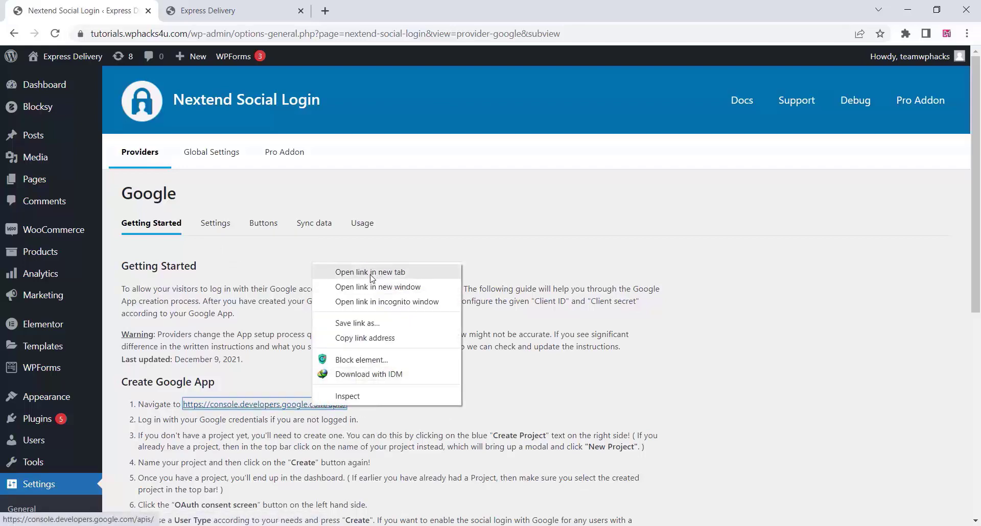
{"action": "left_click", "coordinate": [236, 148]}
{"action": "left_click", "coordinate": [230, 7]}
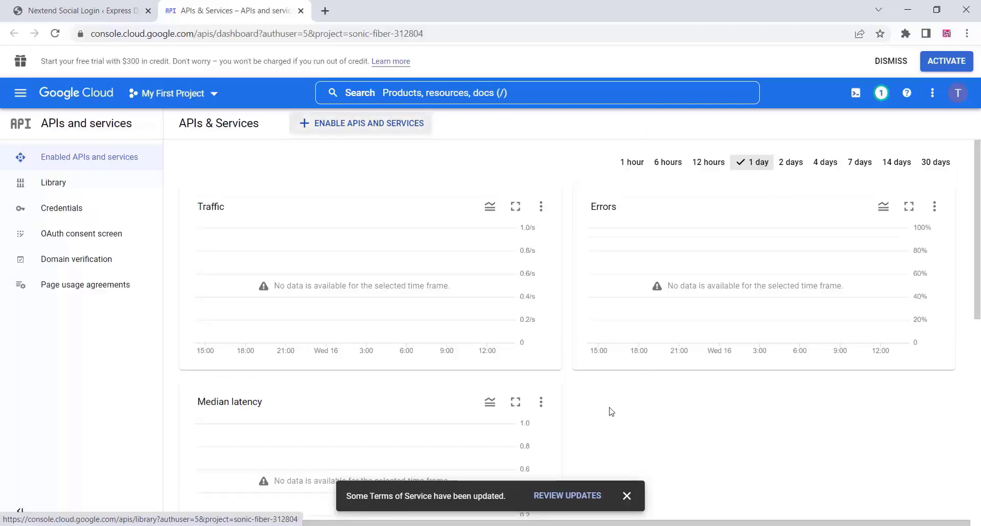
{"action": "left_click", "coordinate": [627, 496]}
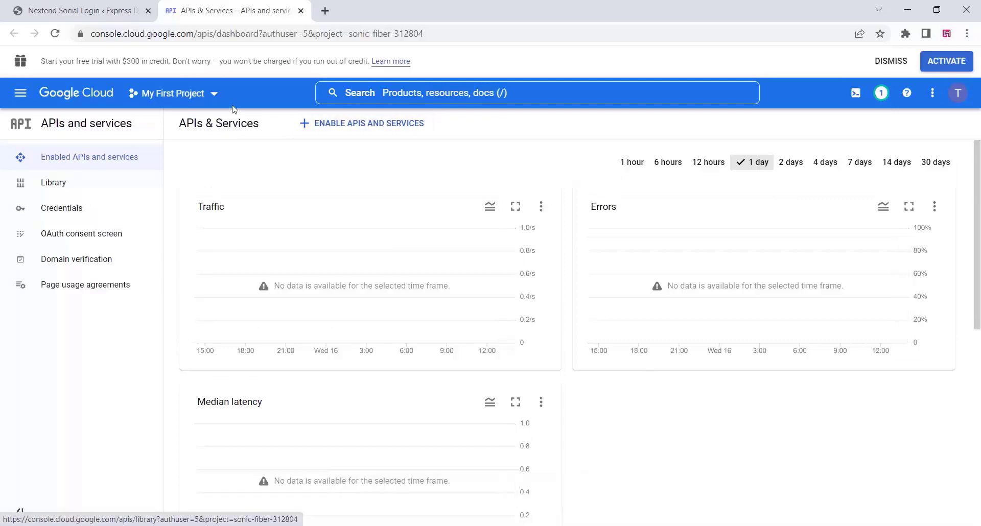
Create a new project named tshirtprint and select it as the current project.
{"action": "left_click", "coordinate": [214, 96]}
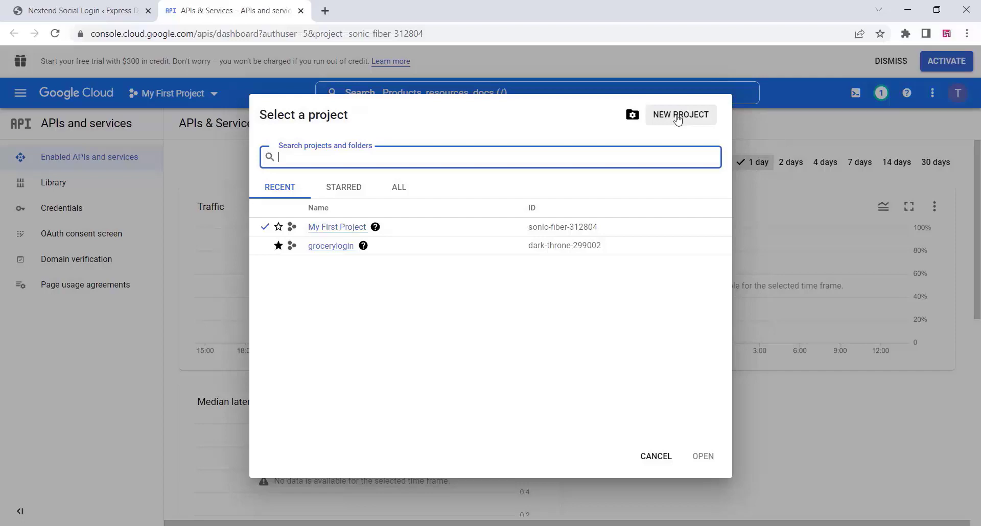
{"action": "left_click", "coordinate": [678, 118]}
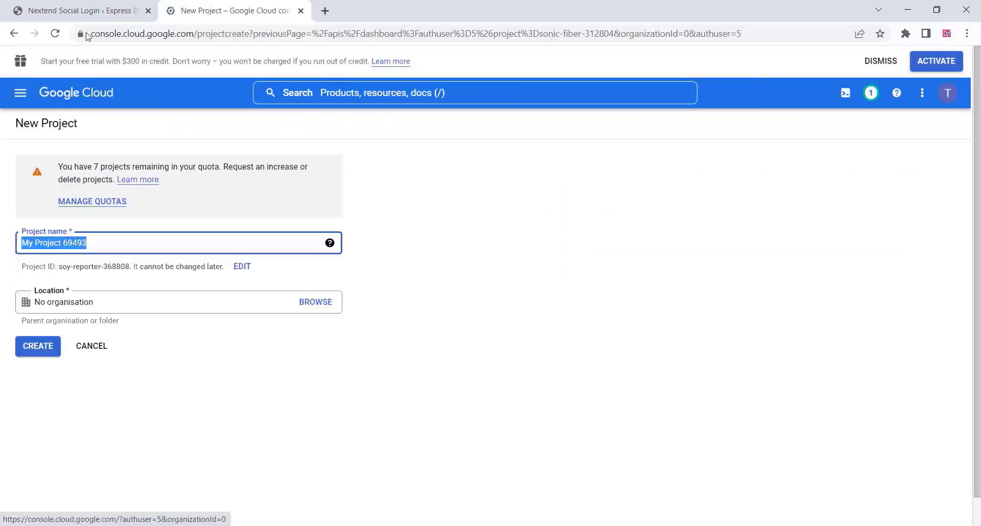
{"action": "type", "text": "tshirtprint"}
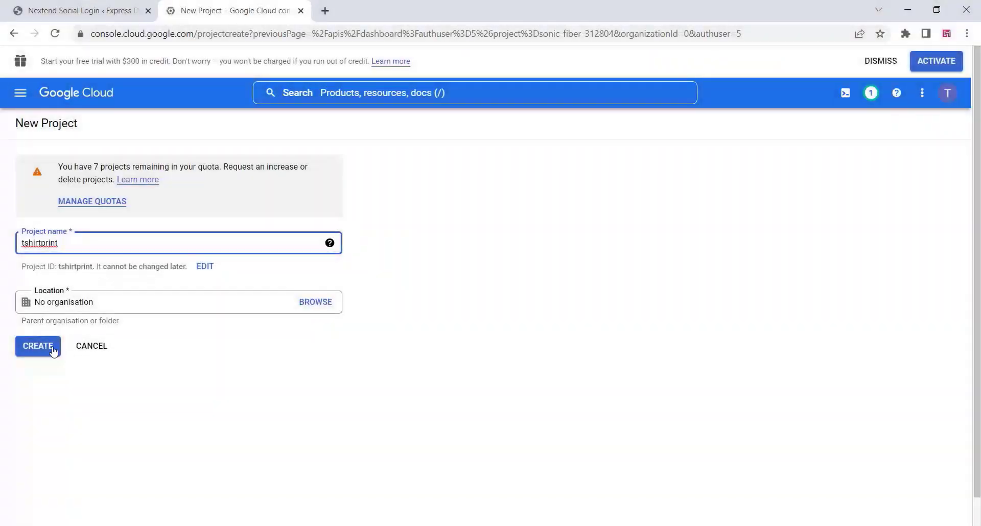
{"action": "left_click", "coordinate": [37, 347]}
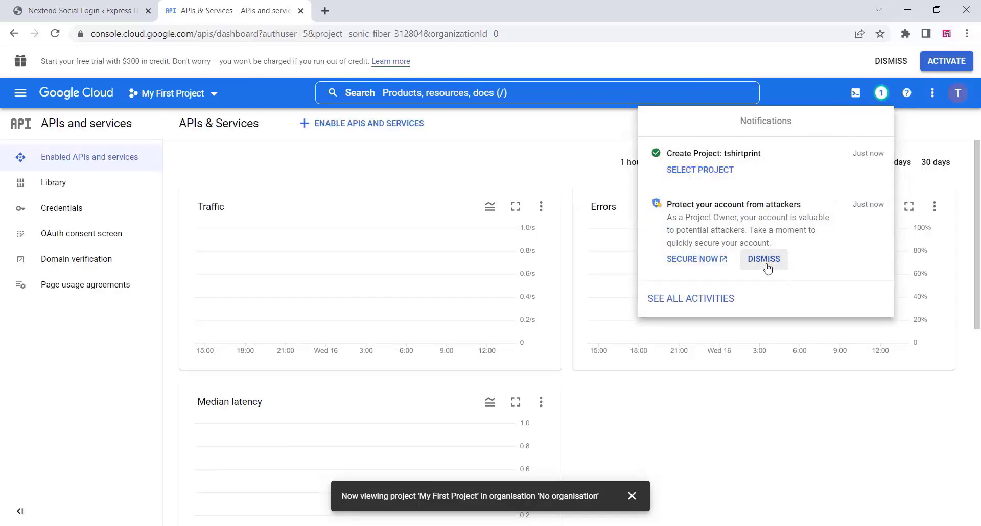
{"action": "left_click", "coordinate": [765, 260]}
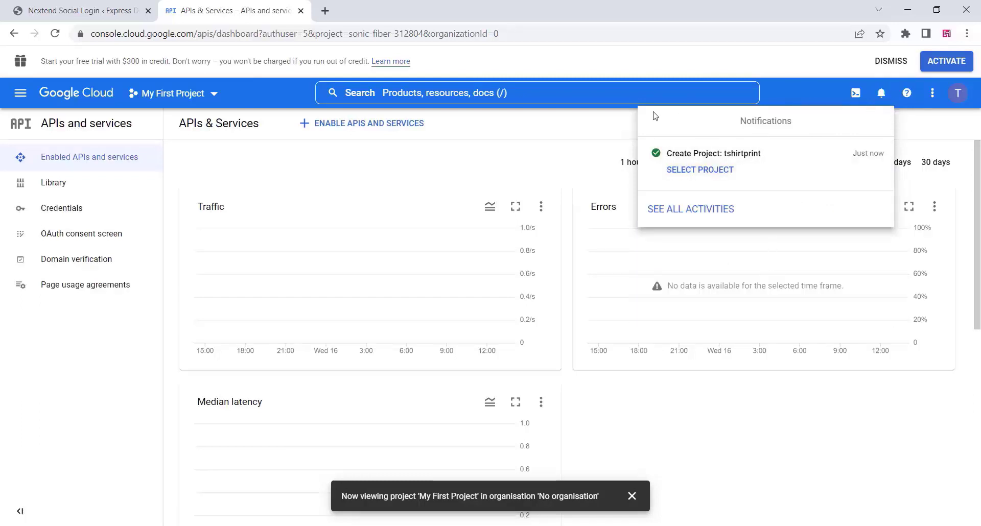
{"action": "left_click", "coordinate": [696, 173]}
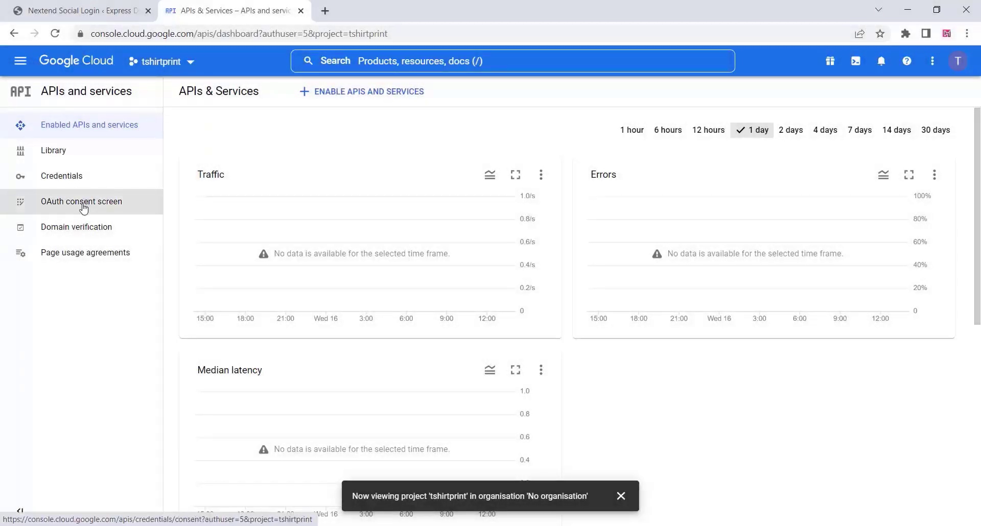
Start an External OAuth consent screen, entering the app name and logo.
{"action": "left_click", "coordinate": [84, 208]}
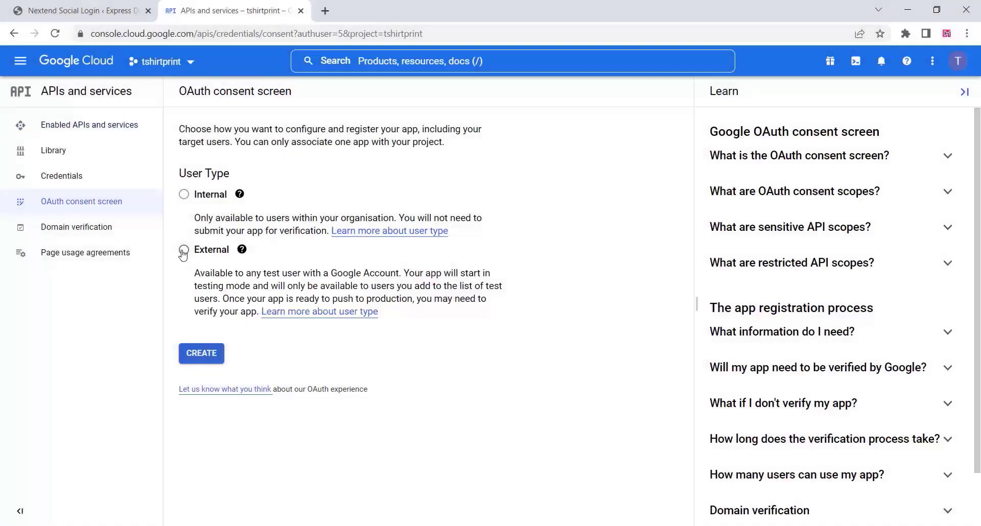
{"action": "left_click", "coordinate": [183, 251]}
{"action": "left_click", "coordinate": [198, 354]}
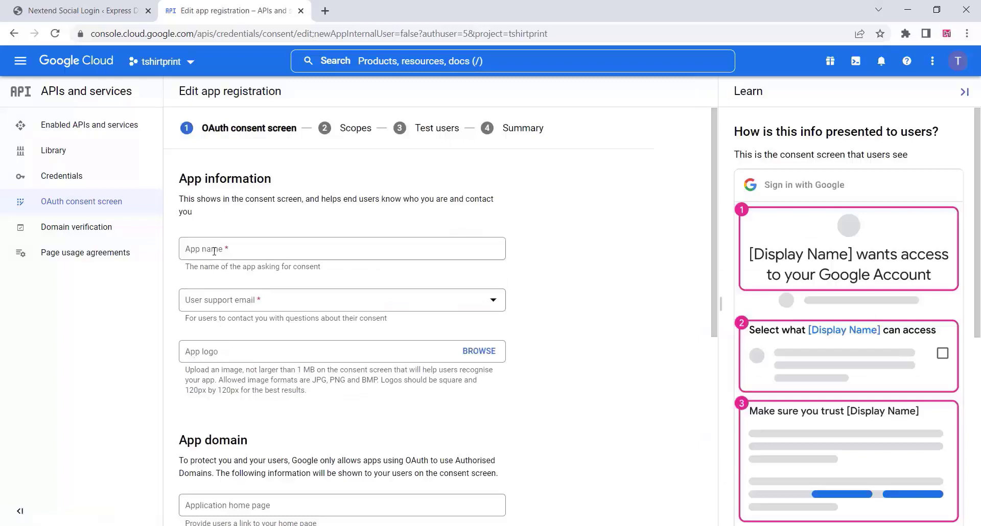
{"action": "left_click", "coordinate": [214, 251]}
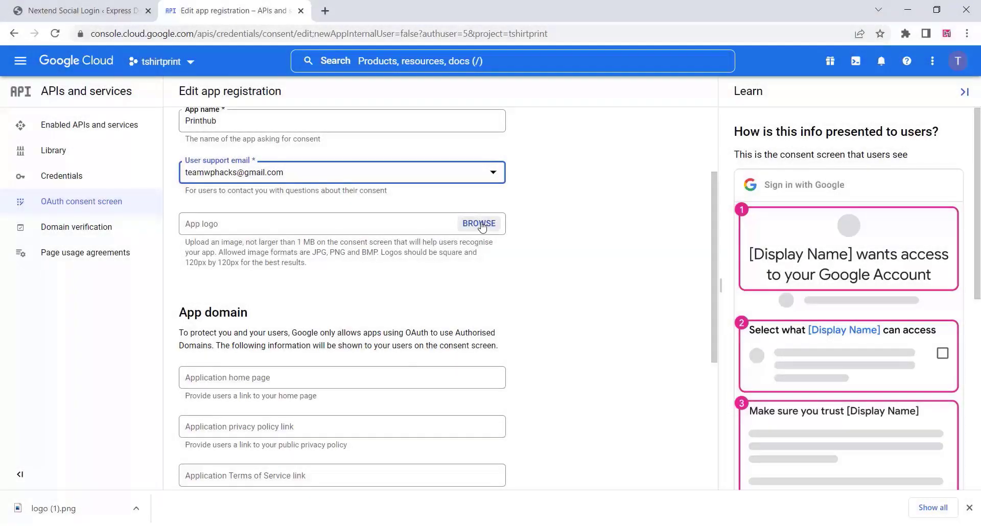
{"action": "left_click", "coordinate": [481, 225]}
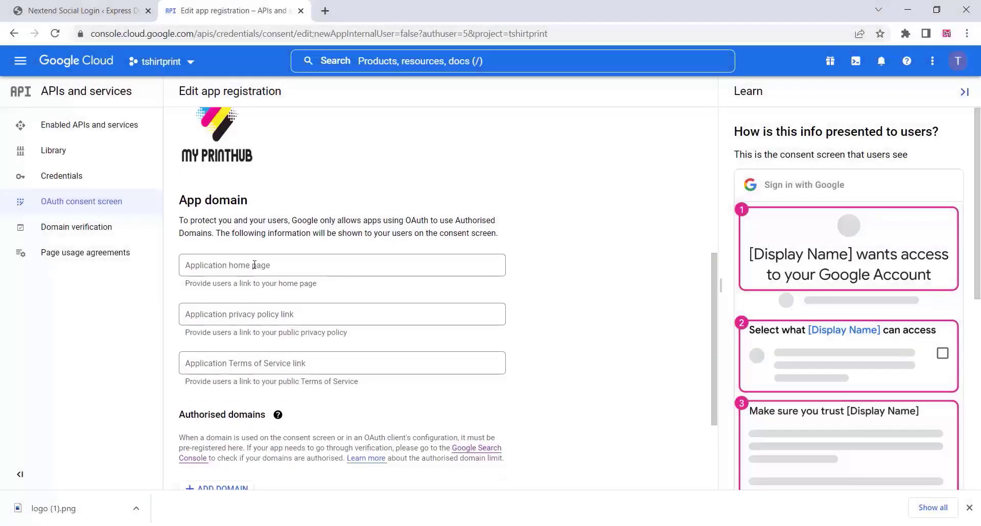
Set authorised domain to wphacks4u.com, add the developer contact email, and save.
{"action": "left_click", "coordinate": [254, 265]}
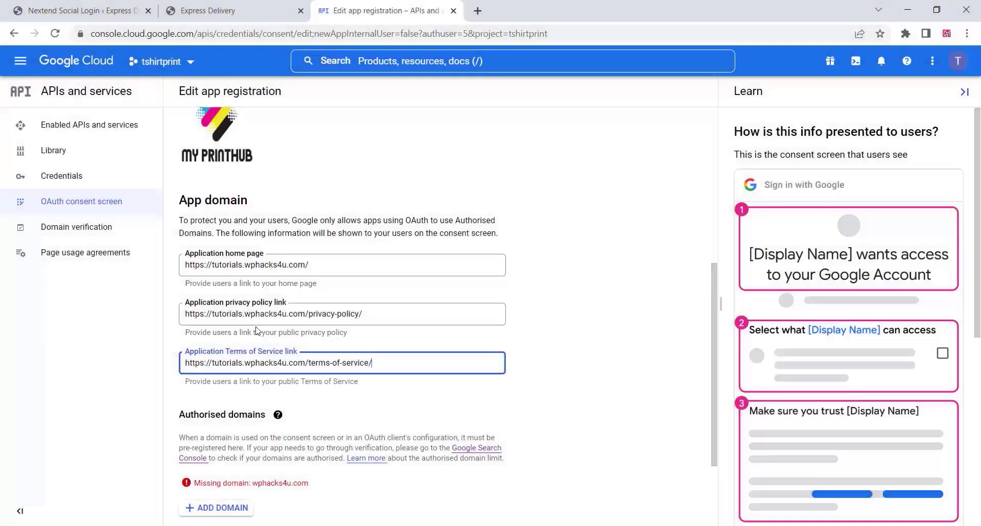
{"action": "scroll", "coordinate": [286, 391], "scroll_direction": "down", "scroll_amount": 2}
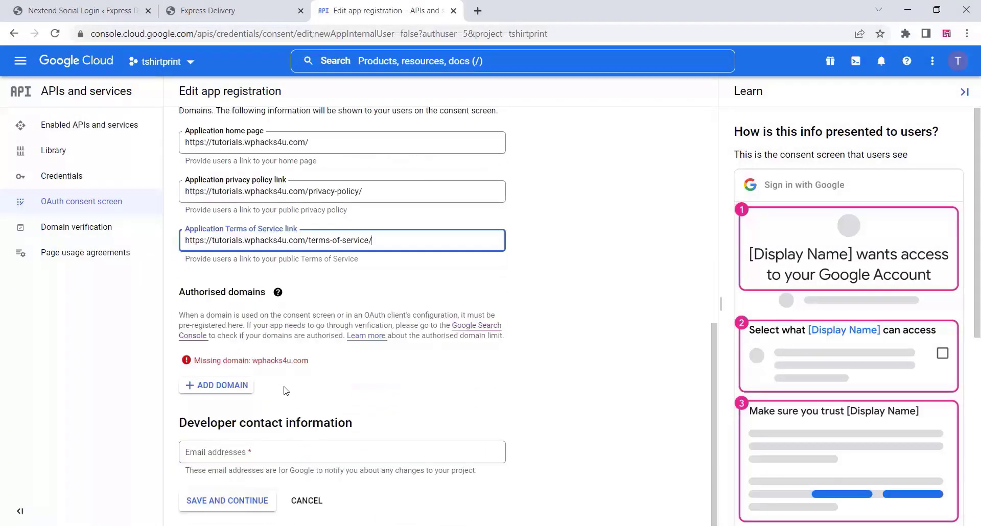
{"action": "left_click", "coordinate": [223, 386]}
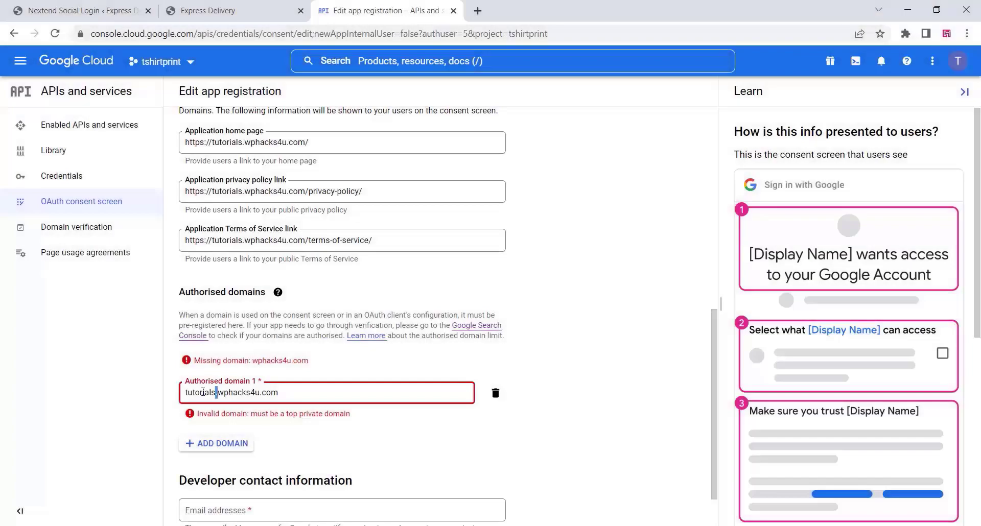
{"action": "left_click_drag", "start_coordinate": [217, 393], "coordinate": [171, 397]}
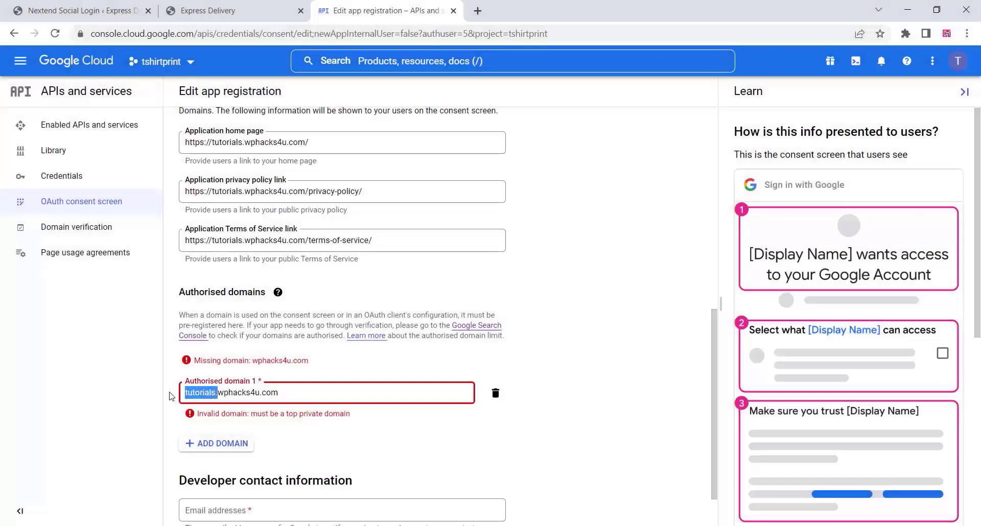
{"action": "key", "text": "BackSpace"}
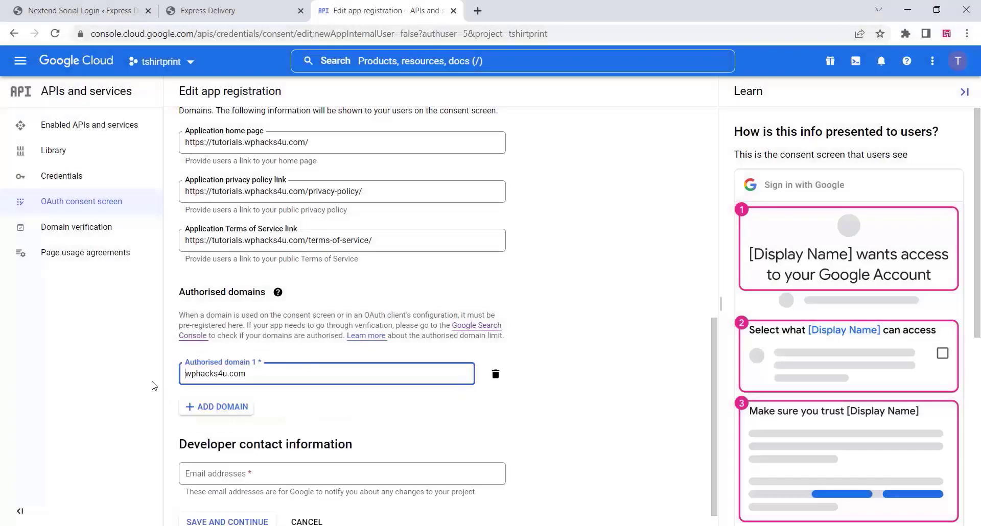
{"action": "left_click", "coordinate": [298, 414]}
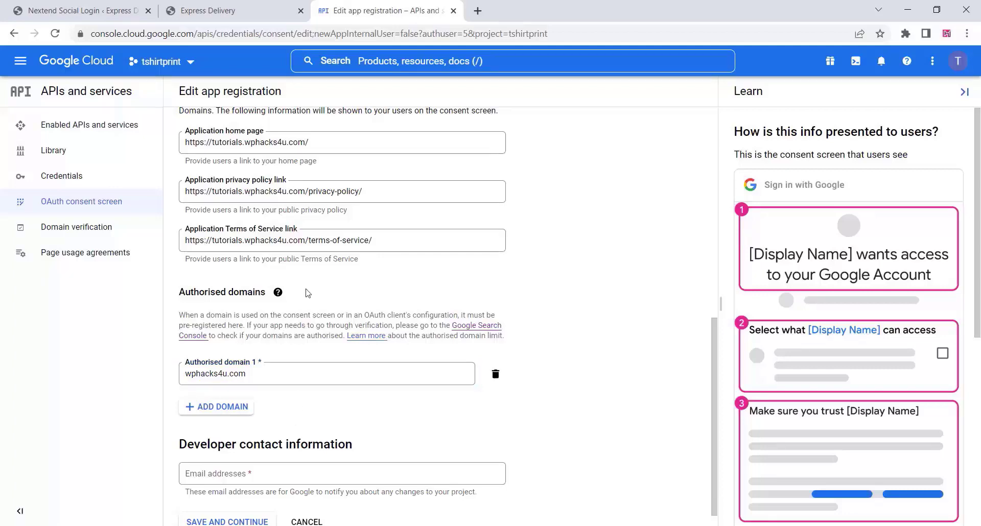
{"action": "scroll", "coordinate": [307, 287], "scroll_direction": "down", "scroll_amount": 1}
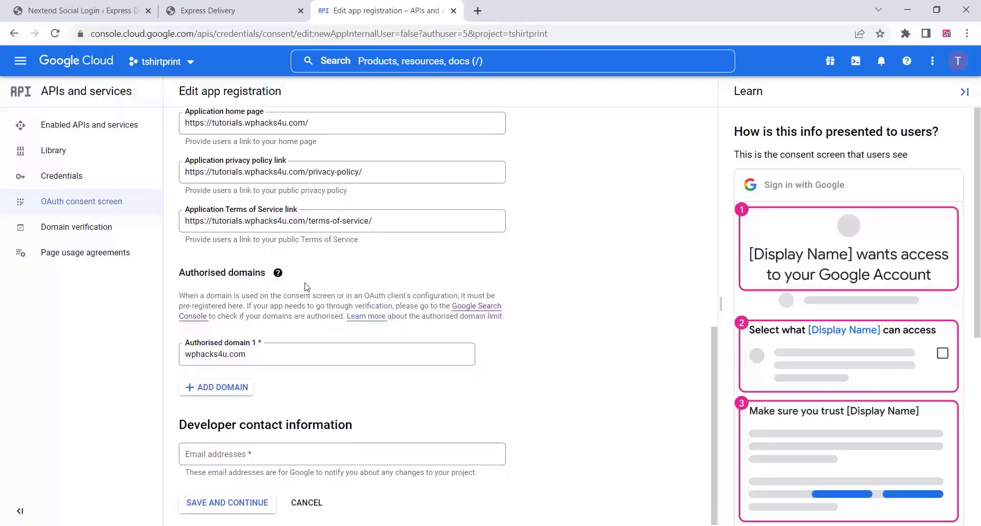
{"action": "left_click", "coordinate": [216, 457]}
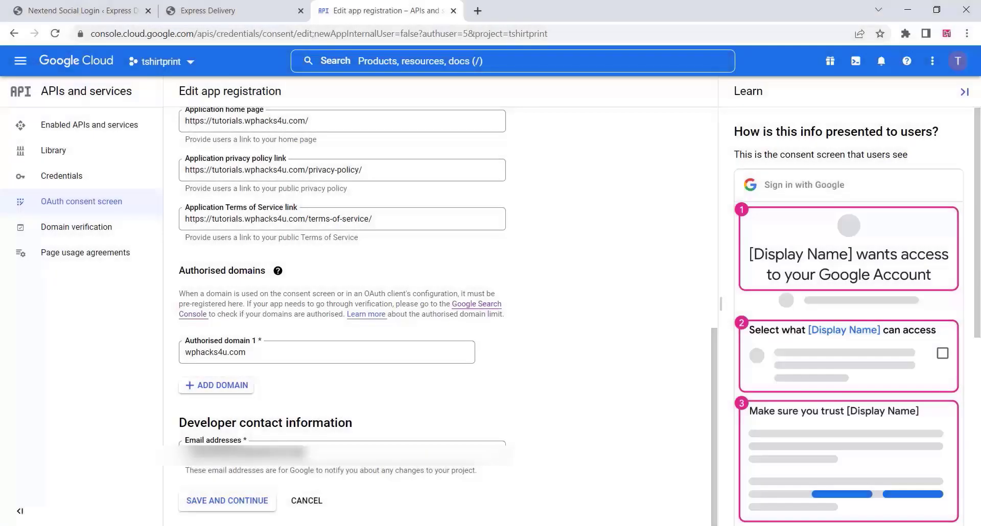
{"action": "left_click", "coordinate": [246, 506]}
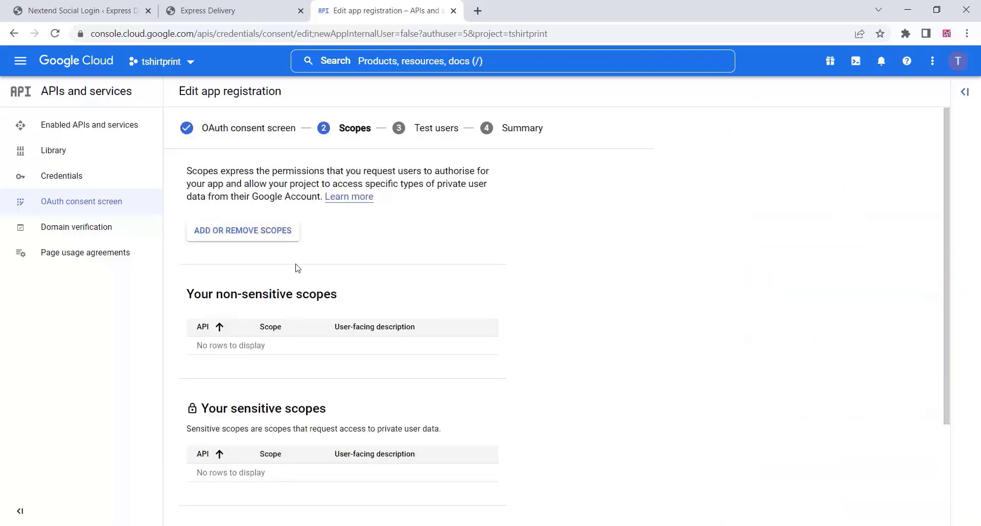
Skip the Scopes and Test users steps, review the Summary, and return to the dashboard.
{"action": "scroll", "coordinate": [261, 294], "scroll_direction": "down", "scroll_amount": 3}
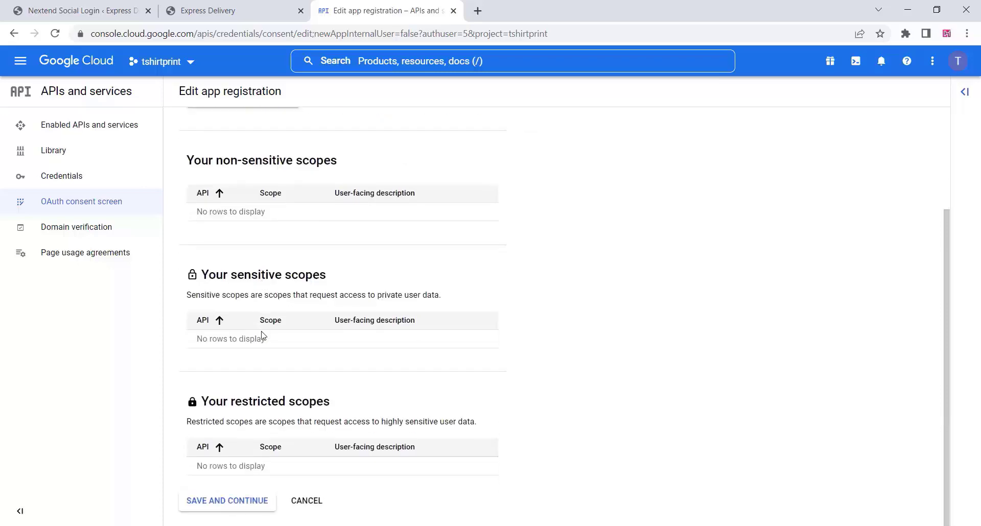
{"action": "left_click", "coordinate": [230, 509]}
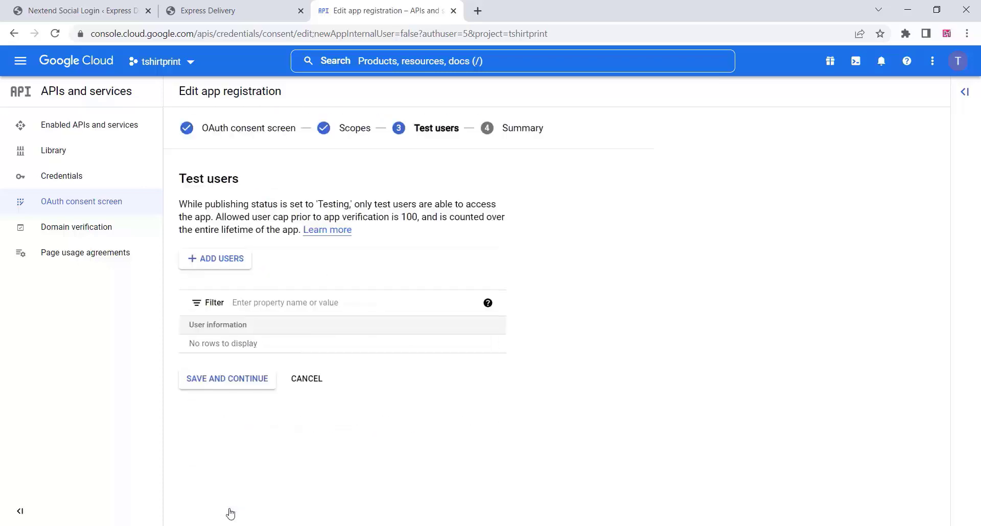
{"action": "left_click", "coordinate": [240, 385]}
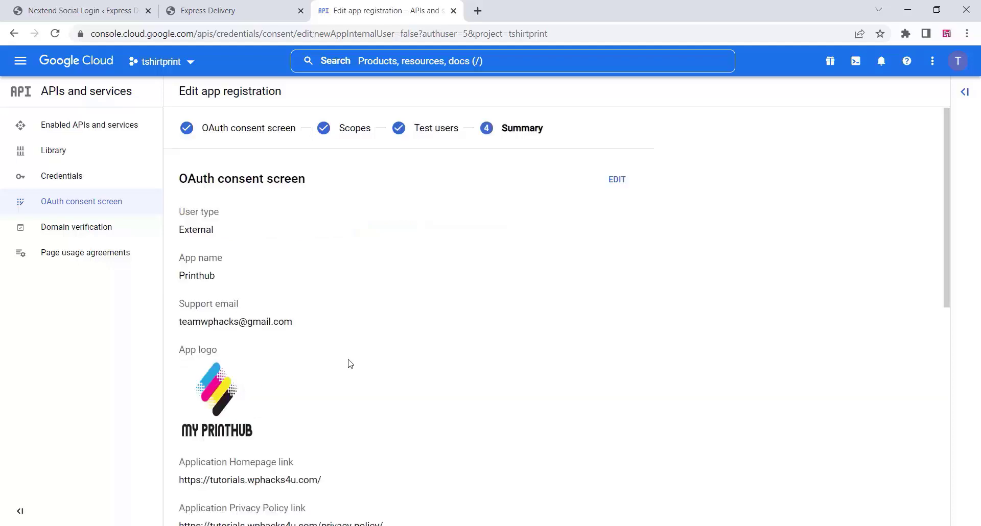
{"action": "scroll", "coordinate": [351, 363], "scroll_direction": "down", "scroll_amount": 9}
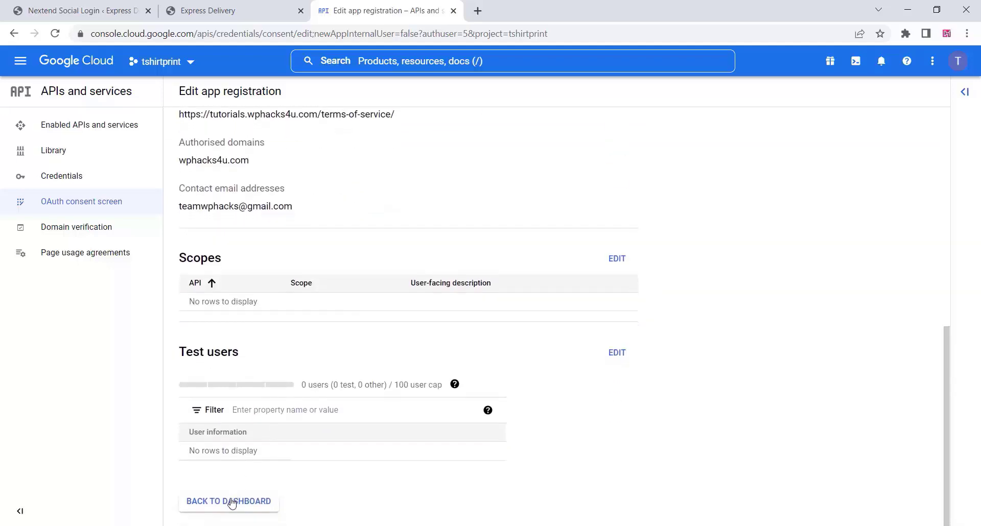
{"action": "left_click", "coordinate": [232, 503]}
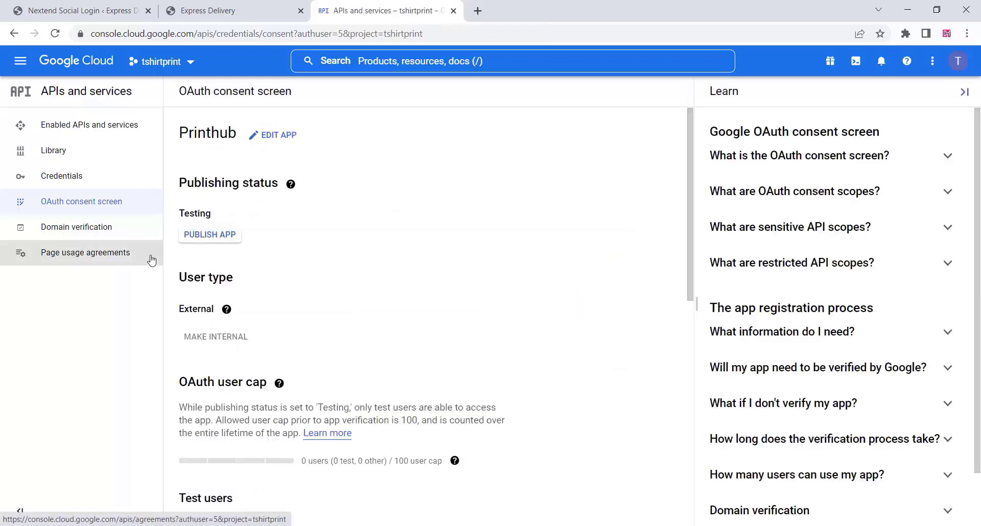
Publish the Printhub app to production, confirm, and go to Credentials.
{"action": "left_click", "coordinate": [214, 240]}
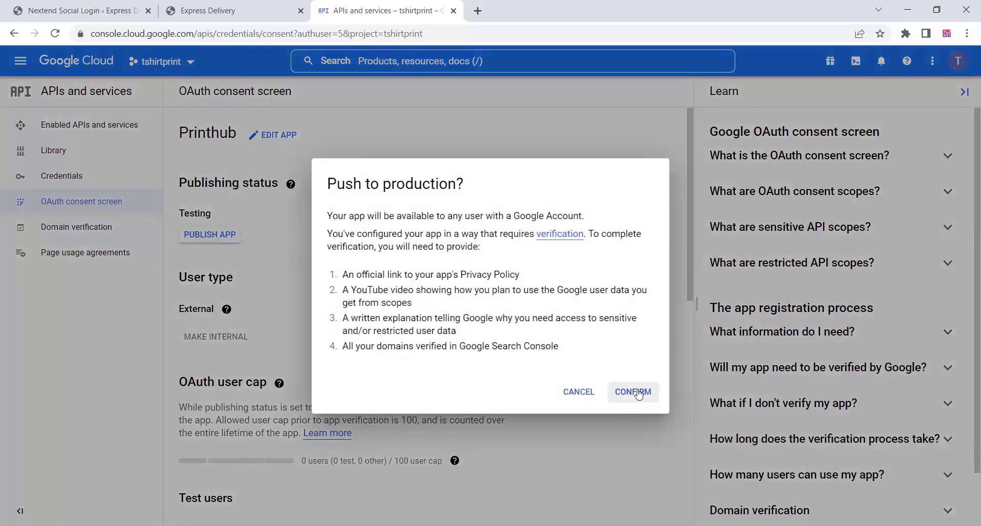
{"action": "left_click", "coordinate": [635, 394]}
{"action": "left_click", "coordinate": [634, 393]}
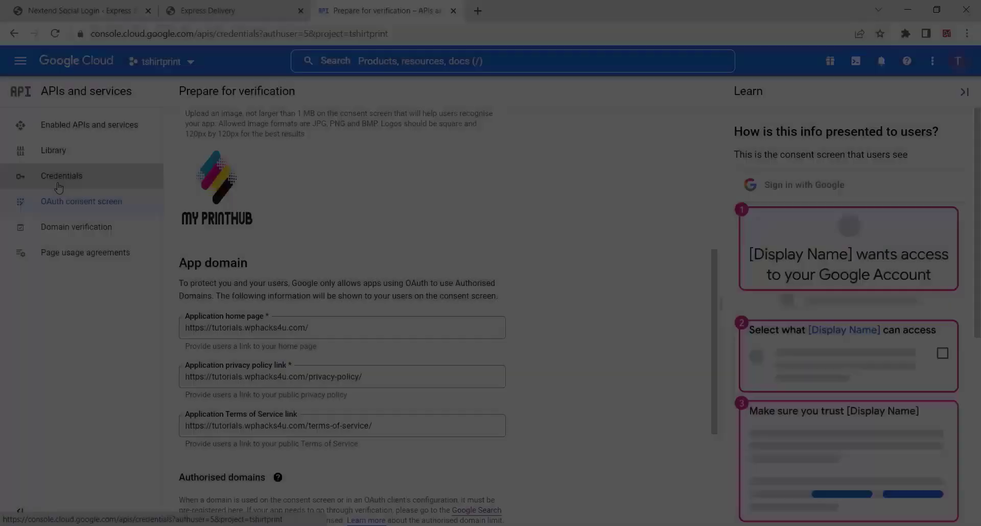
{"action": "left_click", "coordinate": [58, 185]}
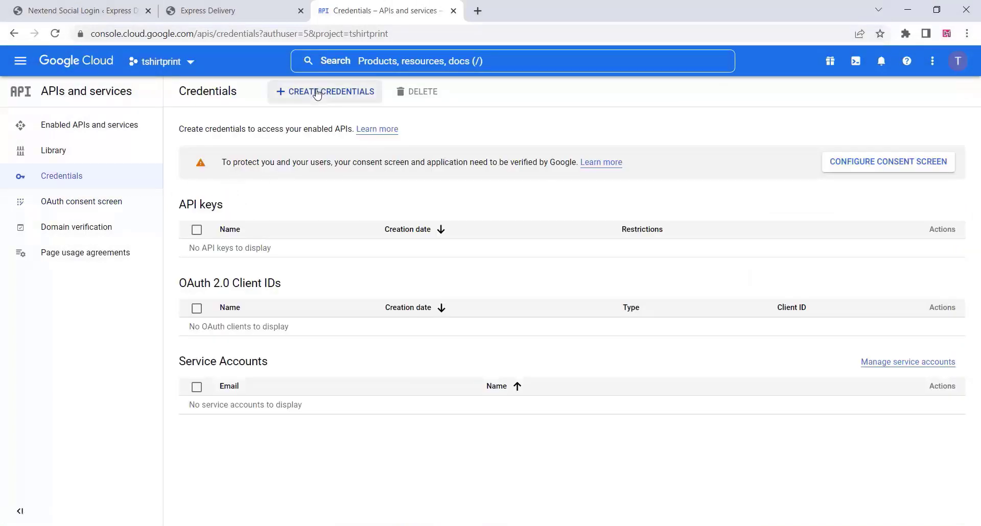
Start an OAuth client ID of type Web application, renaming Web client 1 to printhub.
{"action": "left_click", "coordinate": [316, 96]}
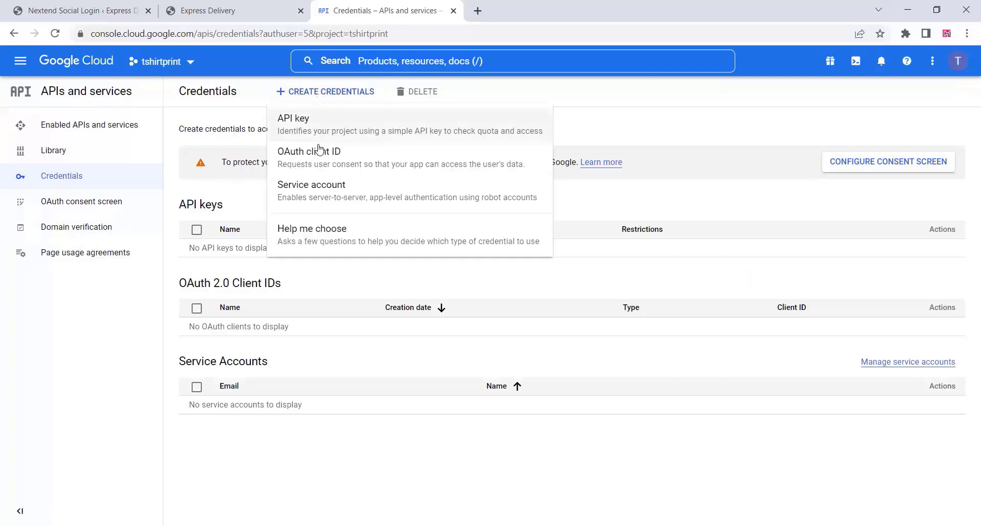
{"action": "left_click", "coordinate": [317, 161]}
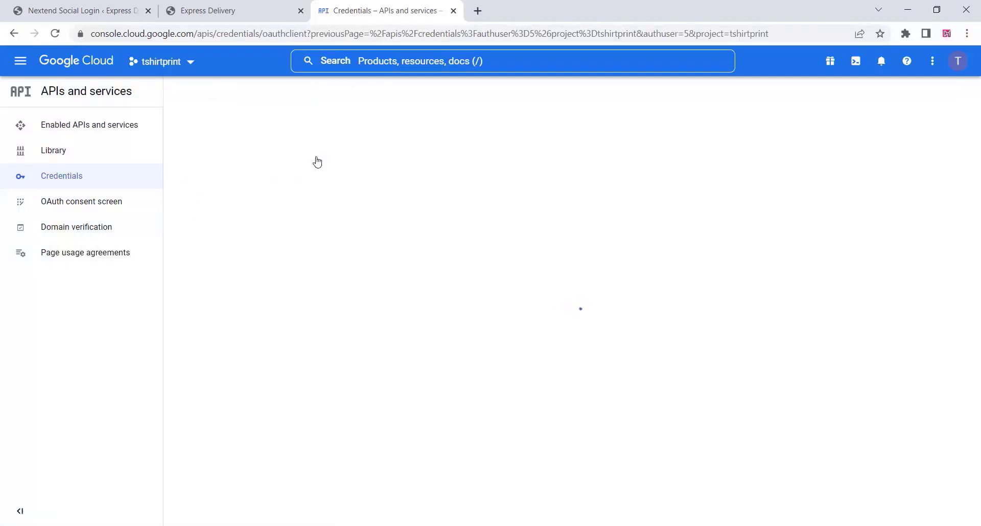
{"action": "left_click", "coordinate": [290, 191]}
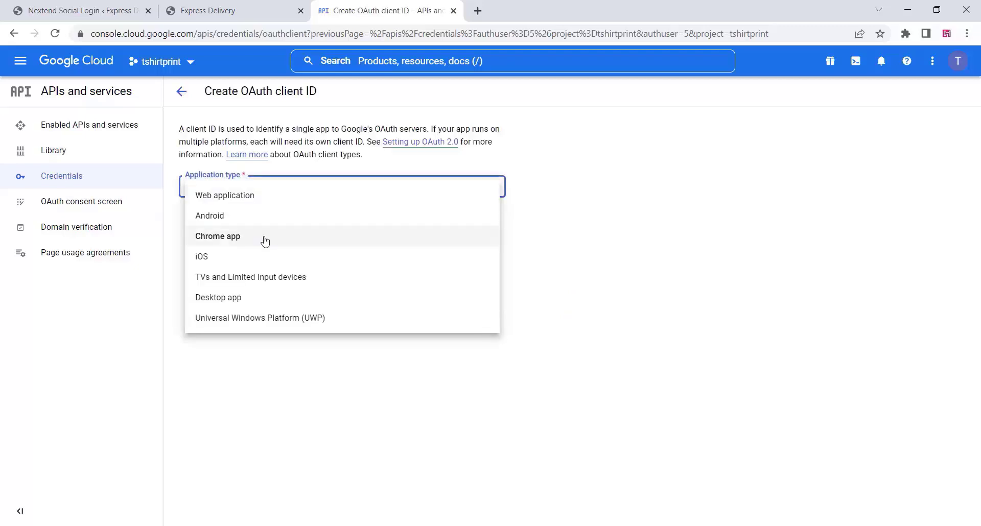
{"action": "left_click", "coordinate": [262, 196]}
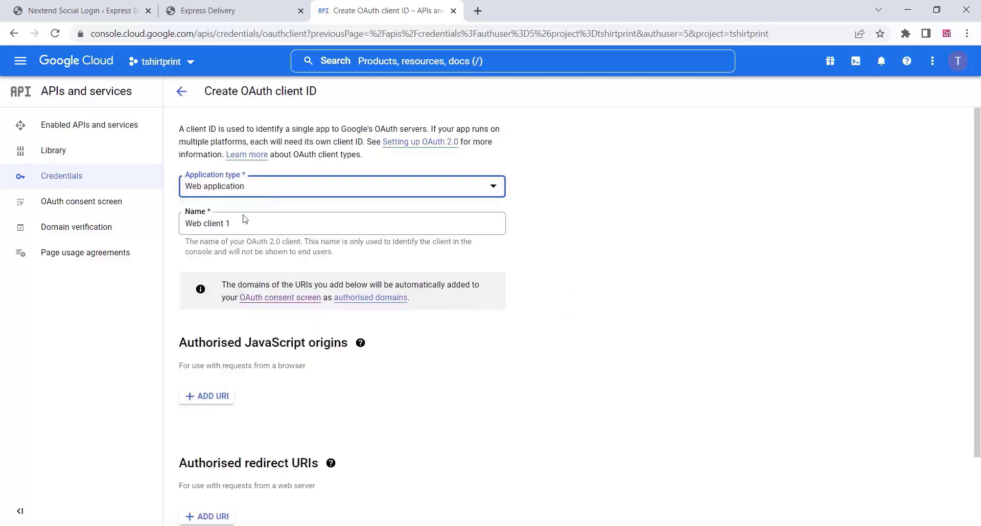
{"action": "left_click", "coordinate": [238, 229]}
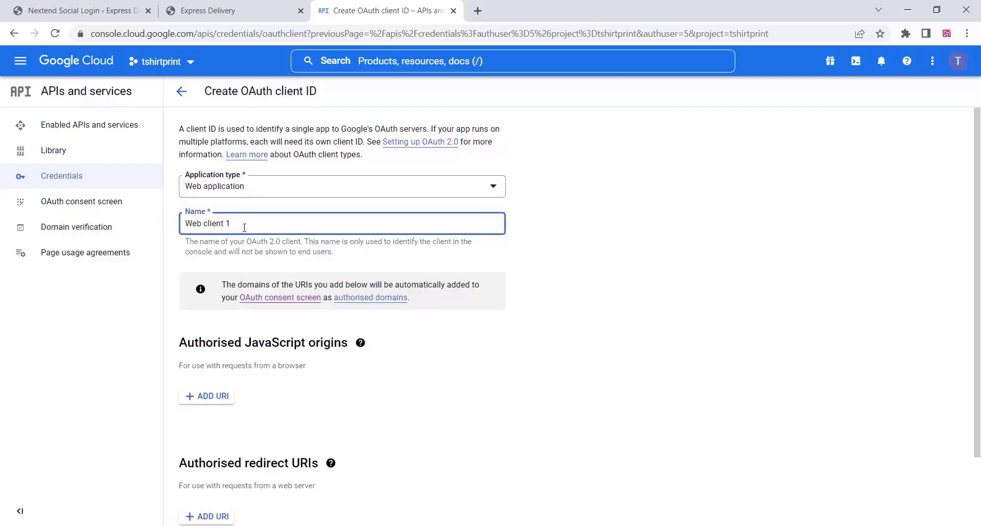
{"action": "left_click_drag", "start_coordinate": [245, 228], "coordinate": [184, 225]}
{"action": "type", "text": "printhub"}
Copy the step 17 redirect URL from the WordPress Google setup guide.
{"action": "scroll", "coordinate": [238, 321], "scroll_direction": "down", "scroll_amount": 2}
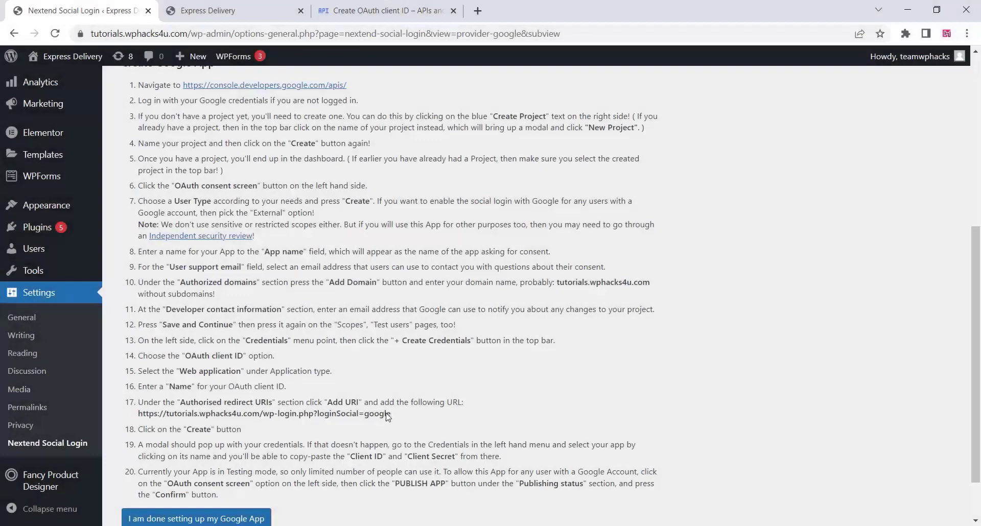
{"action": "left_click_drag", "start_coordinate": [391, 414], "coordinate": [140, 413]}
{"action": "right_click", "coordinate": [161, 415]}
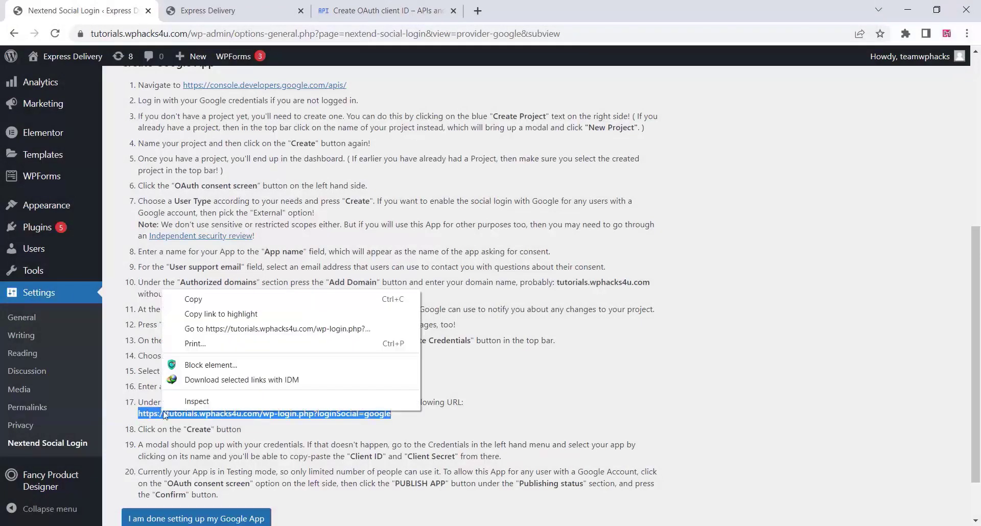
{"action": "left_click", "coordinate": [197, 303]}
{"action": "left_click", "coordinate": [378, 8]}
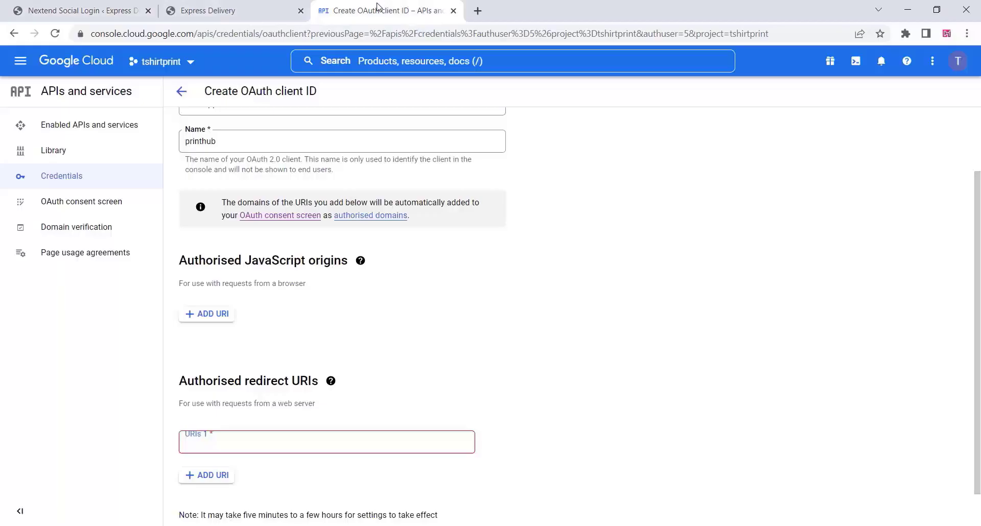
Paste the redirect URL into Authorised redirect URIs 1 and create the printhub client.
{"action": "left_click", "coordinate": [203, 443]}
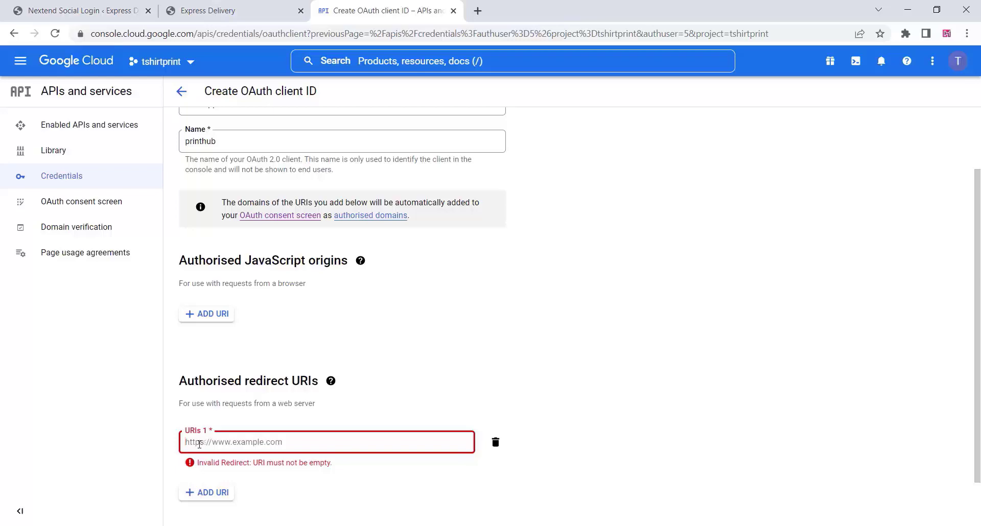
{"action": "right_click", "coordinate": [200, 442]}
{"action": "left_click", "coordinate": [237, 310]}
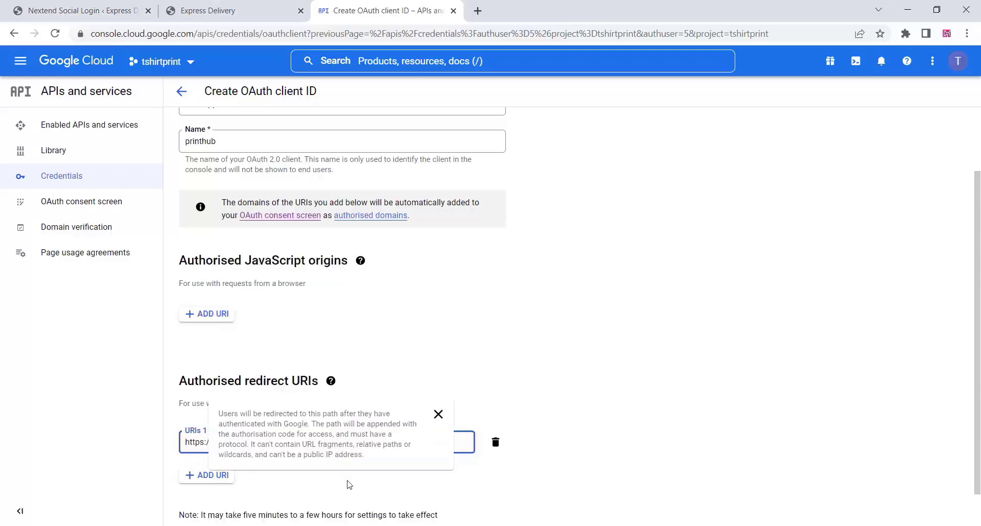
{"action": "scroll", "coordinate": [339, 363], "scroll_direction": "down", "scroll_amount": 1}
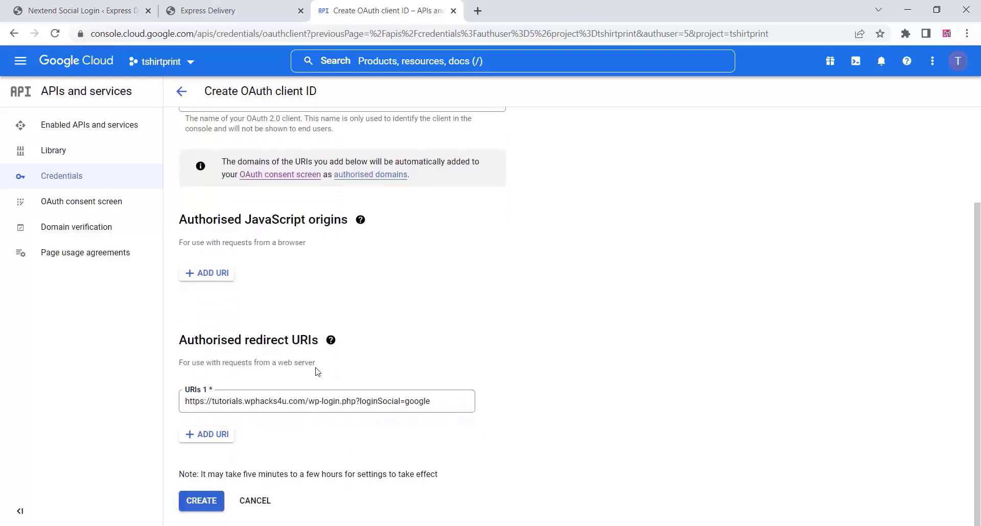
{"action": "left_click", "coordinate": [209, 505]}
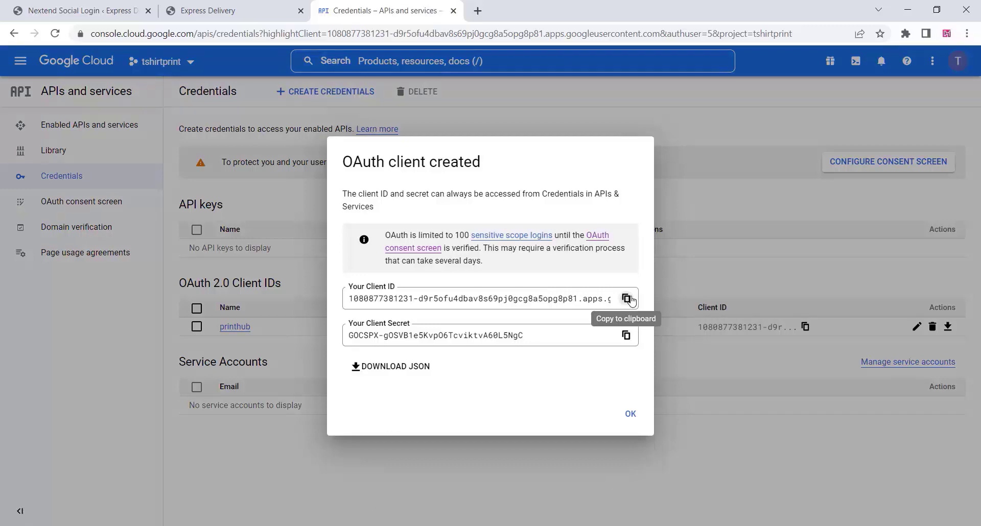
Copy the new client ID into the Nextend Google provider's Client ID field.
{"action": "left_click", "coordinate": [628, 299]}
{"action": "left_click", "coordinate": [89, 7]}
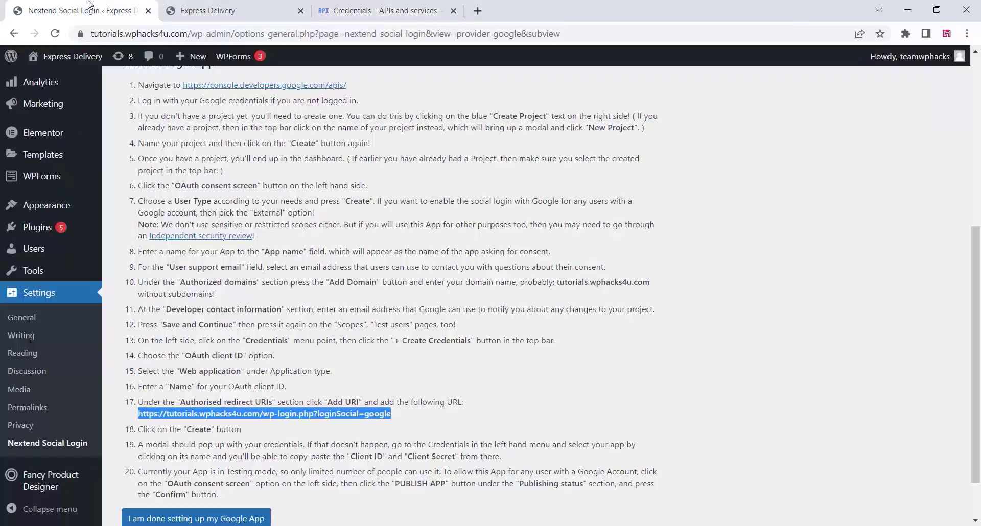
{"action": "scroll", "coordinate": [277, 271], "scroll_direction": "up", "scroll_amount": 6}
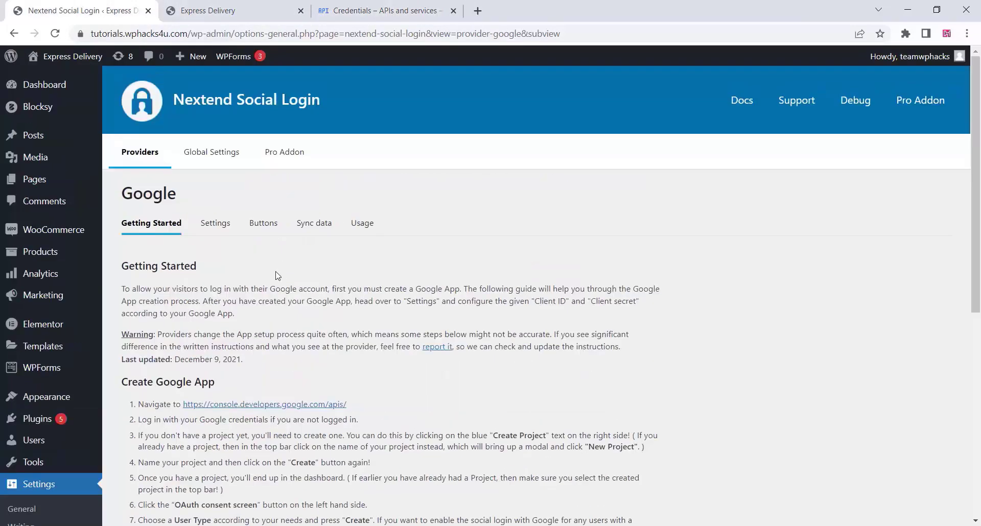
{"action": "left_click", "coordinate": [220, 225]}
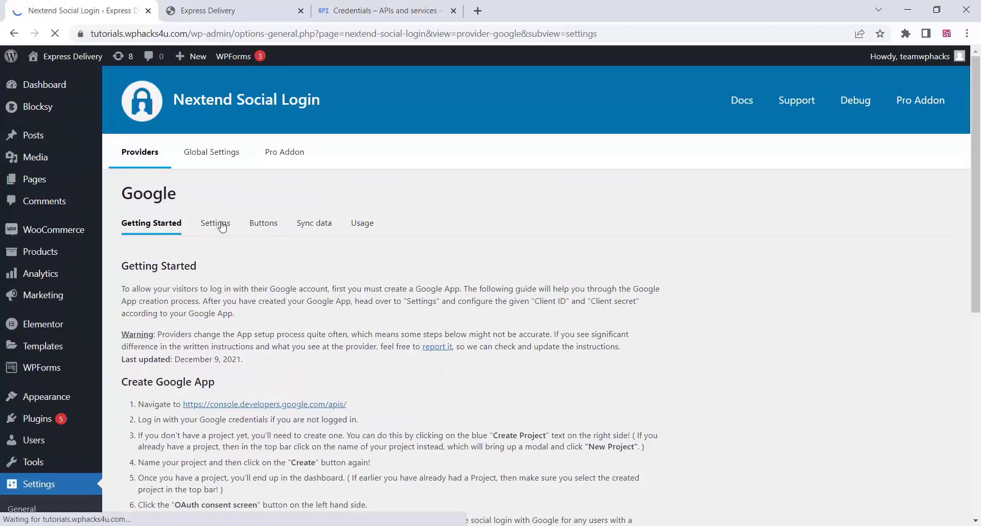
{"action": "right_click", "coordinate": [284, 268]}
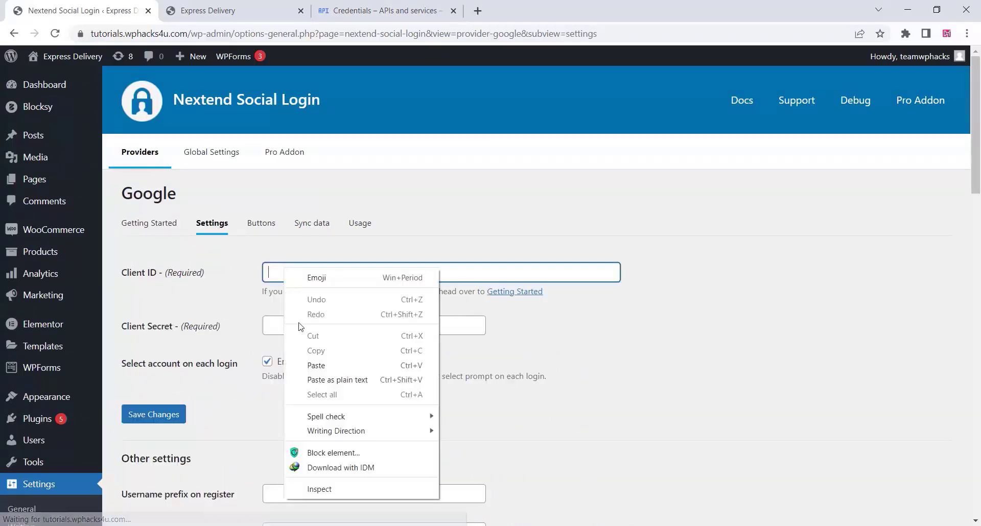
{"action": "left_click", "coordinate": [307, 364]}
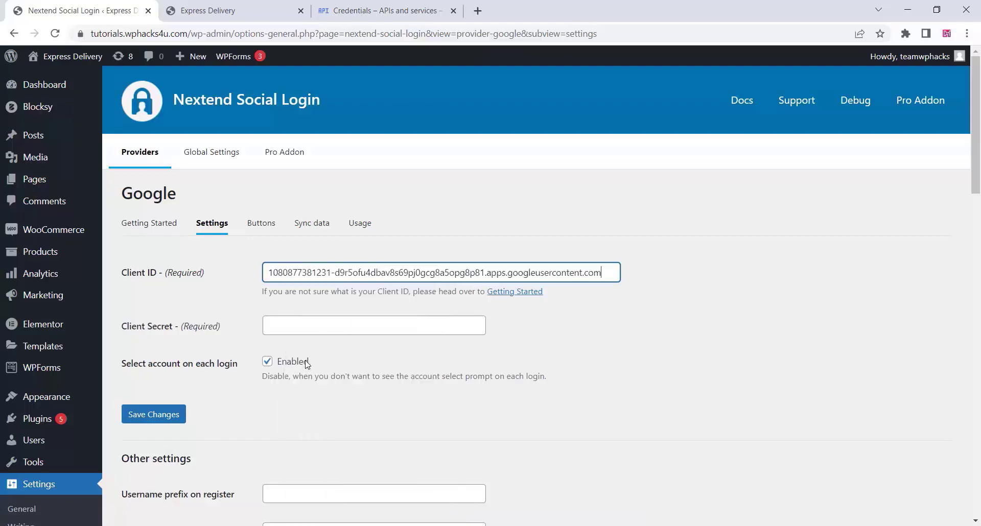
Copy the client secret into the Client Secret field and save the changes.
{"action": "left_click", "coordinate": [388, 10]}
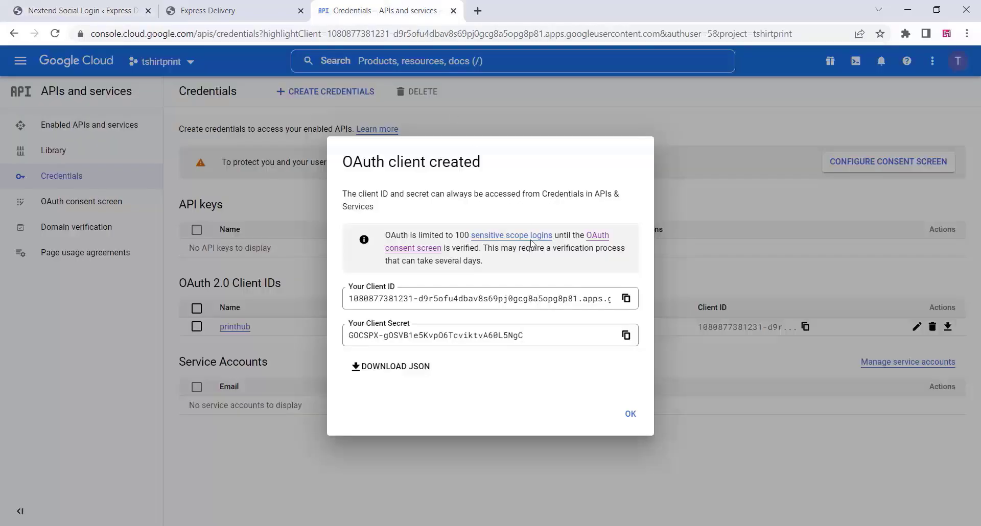
{"action": "left_click", "coordinate": [627, 336]}
{"action": "left_click", "coordinate": [56, 11]}
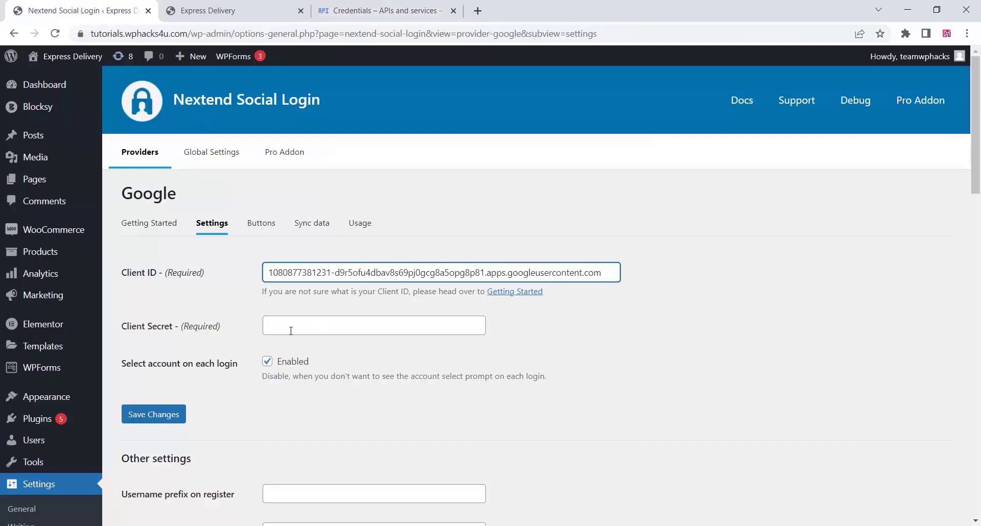
{"action": "right_click", "coordinate": [291, 331]}
{"action": "left_click", "coordinate": [325, 197]}
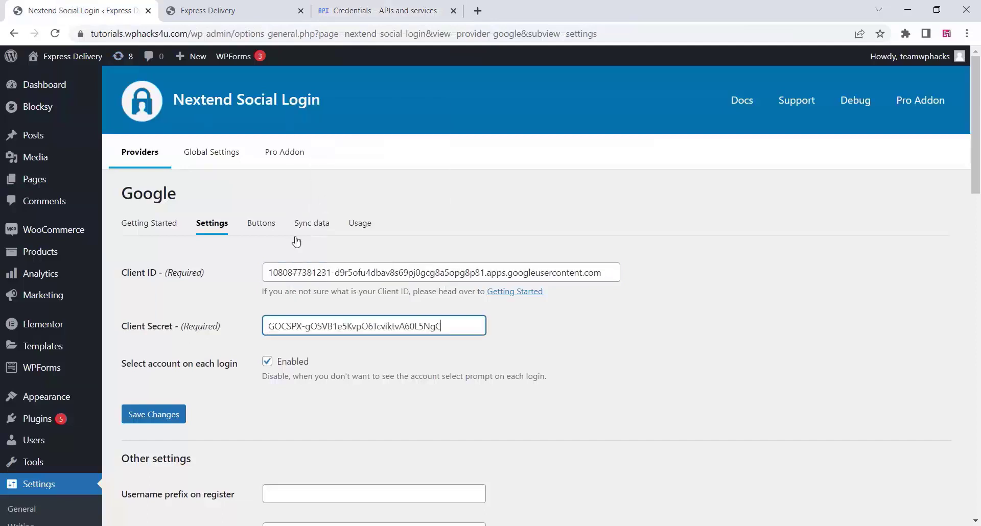
{"action": "left_click", "coordinate": [162, 417]}
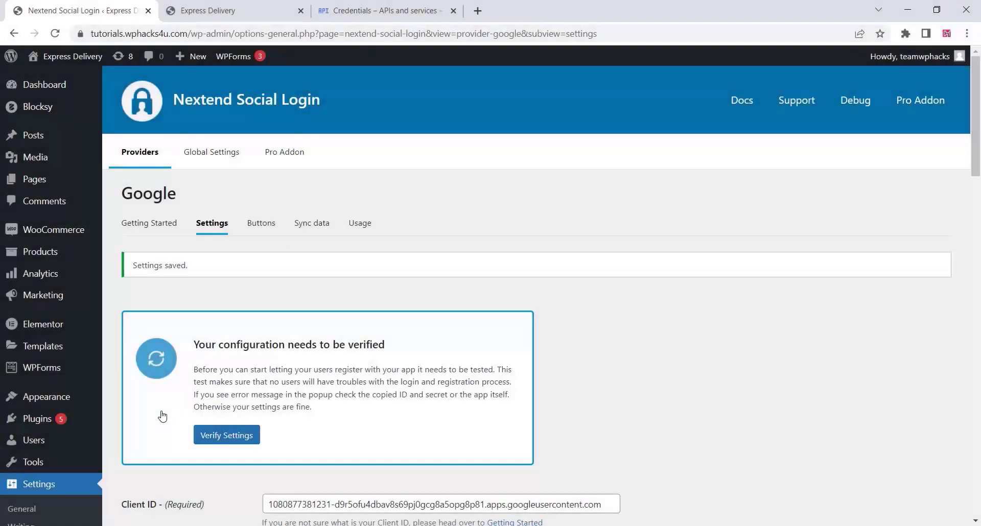
Verify the Google login configuration and enable the Google provider.
{"action": "scroll", "coordinate": [256, 341], "scroll_direction": "down", "scroll_amount": 3}
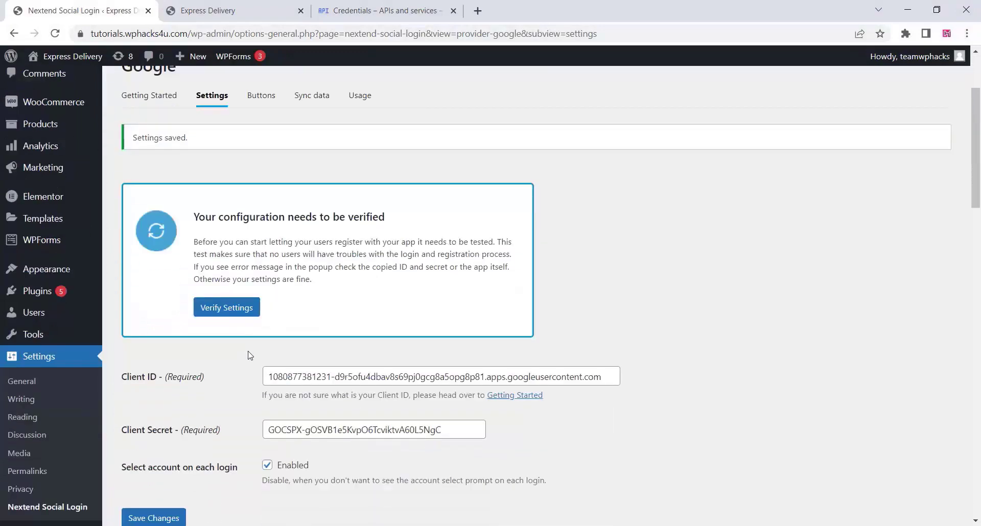
{"action": "left_click", "coordinate": [231, 313]}
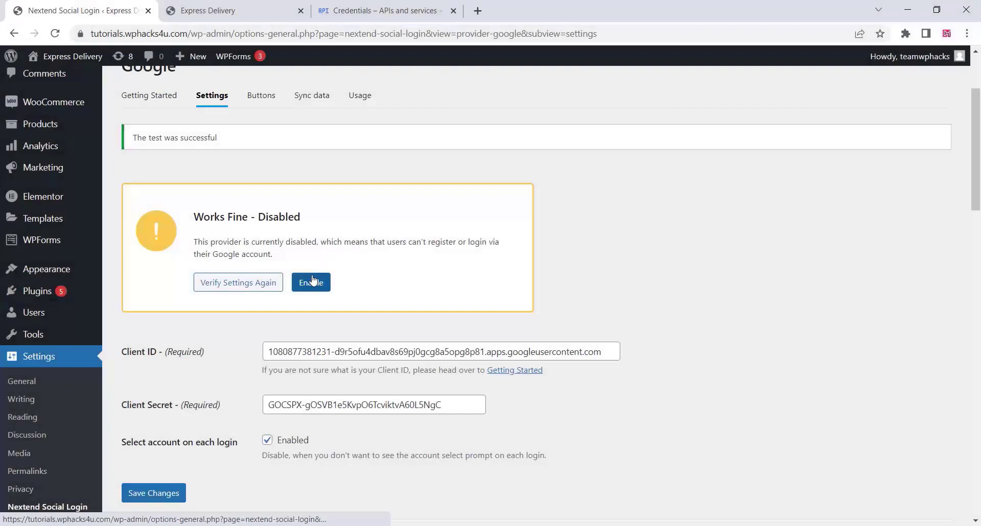
{"action": "left_click", "coordinate": [313, 281]}
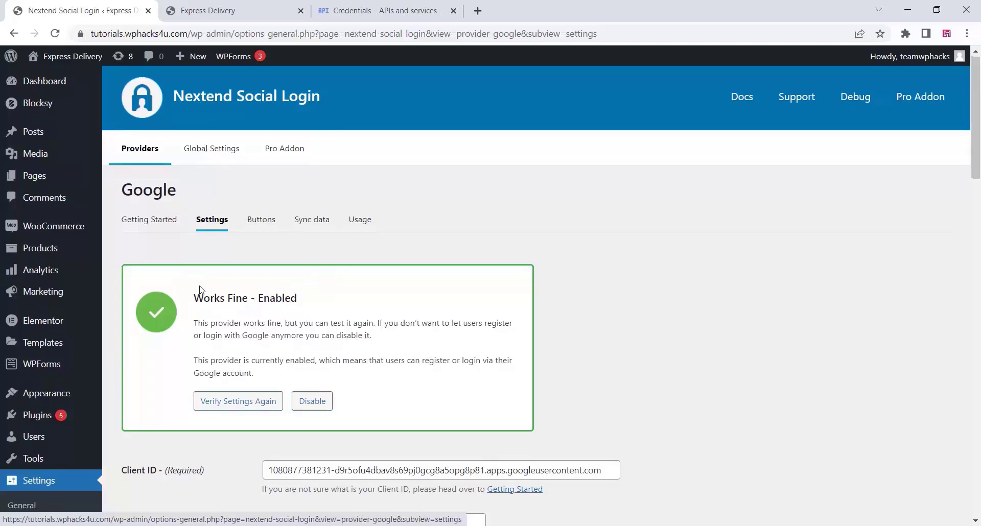
Go to Nextend Social Login's Global Settings page.
{"action": "scroll", "coordinate": [198, 291], "scroll_direction": "down", "scroll_amount": 5}
{"action": "scroll", "coordinate": [200, 291], "scroll_direction": "up", "scroll_amount": 3}
{"action": "scroll", "coordinate": [200, 291], "scroll_direction": "up", "scroll_amount": 3}
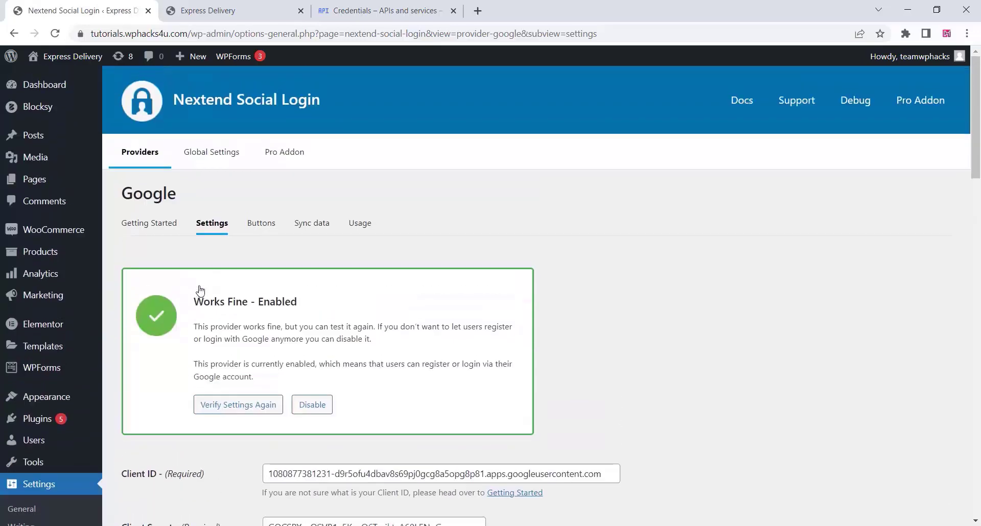
{"action": "left_click", "coordinate": [220, 156]}
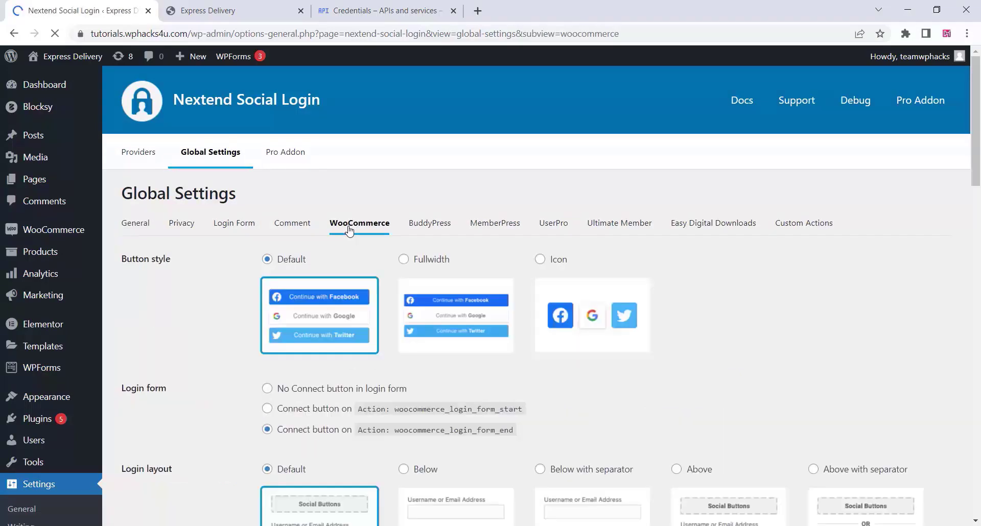
Save the WooCommerce global settings, leaving default button and layout options unchanged.
{"action": "scroll", "coordinate": [349, 230], "scroll_direction": "down", "scroll_amount": 5}
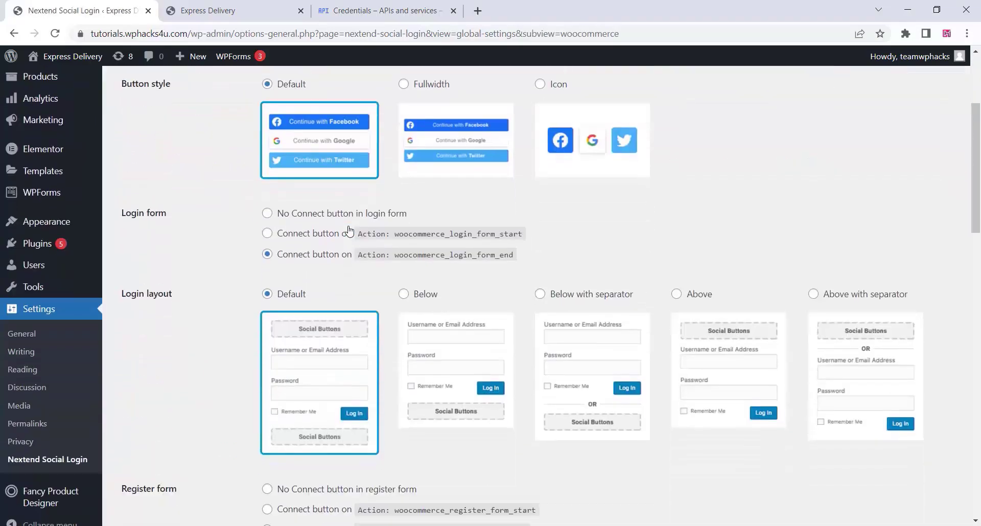
{"action": "scroll", "coordinate": [349, 230], "scroll_direction": "down", "scroll_amount": 9}
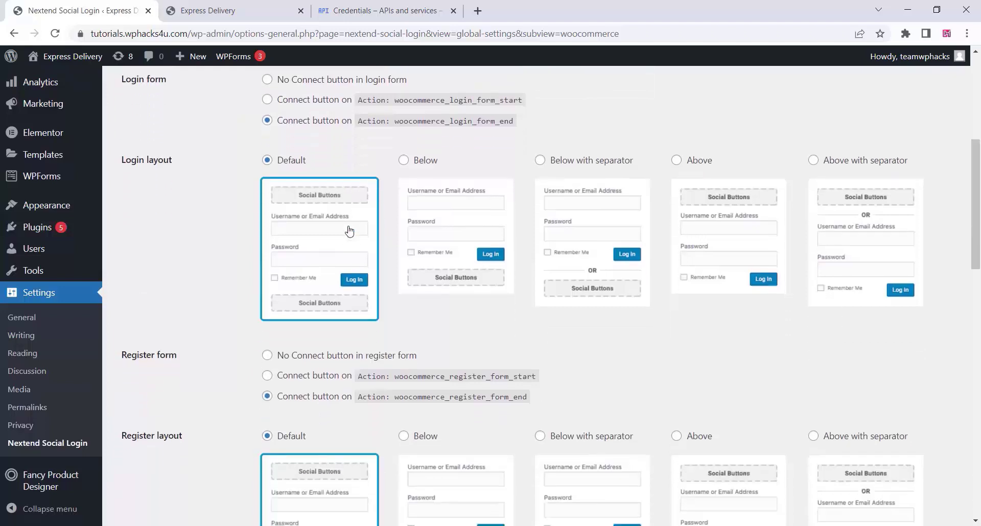
{"action": "scroll", "coordinate": [350, 230], "scroll_direction": "down", "scroll_amount": 5}
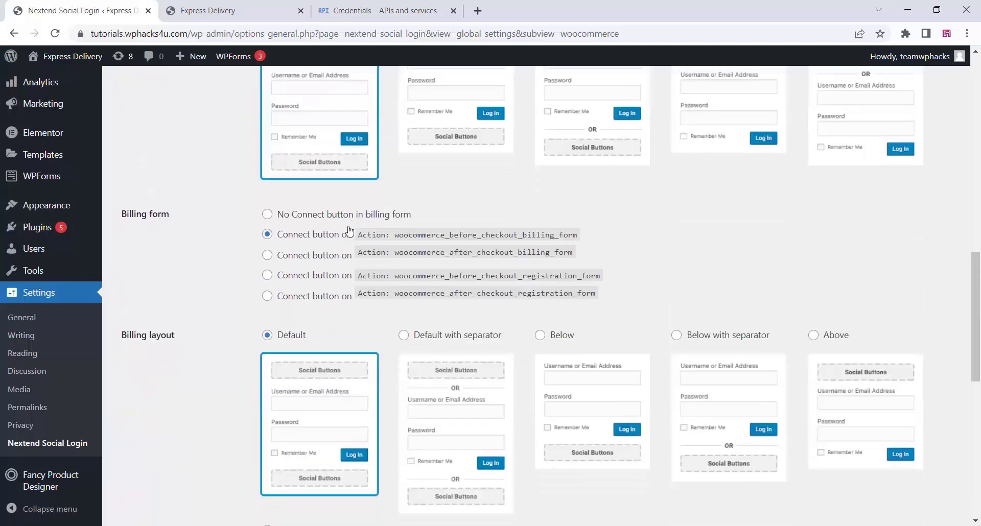
{"action": "scroll", "coordinate": [349, 231], "scroll_direction": "down", "scroll_amount": 5}
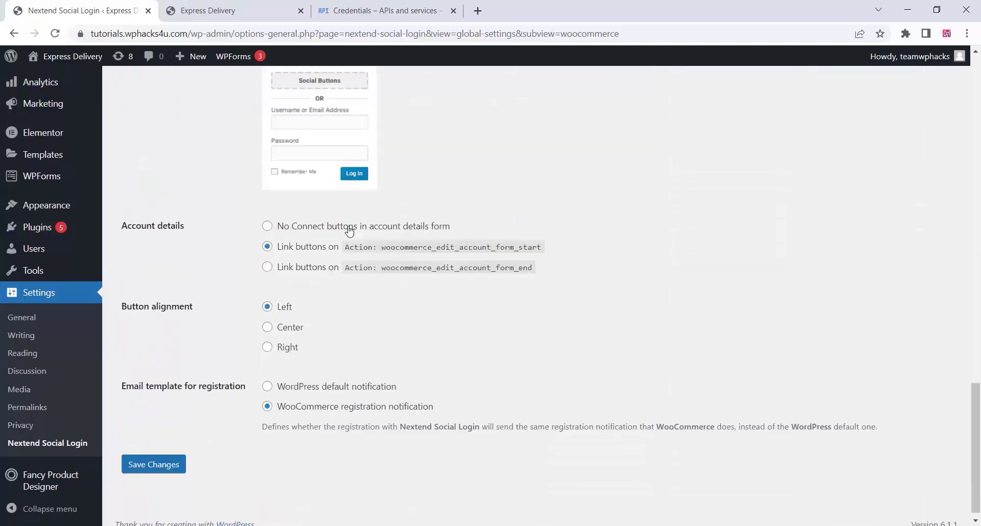
{"action": "left_click", "coordinate": [162, 470]}
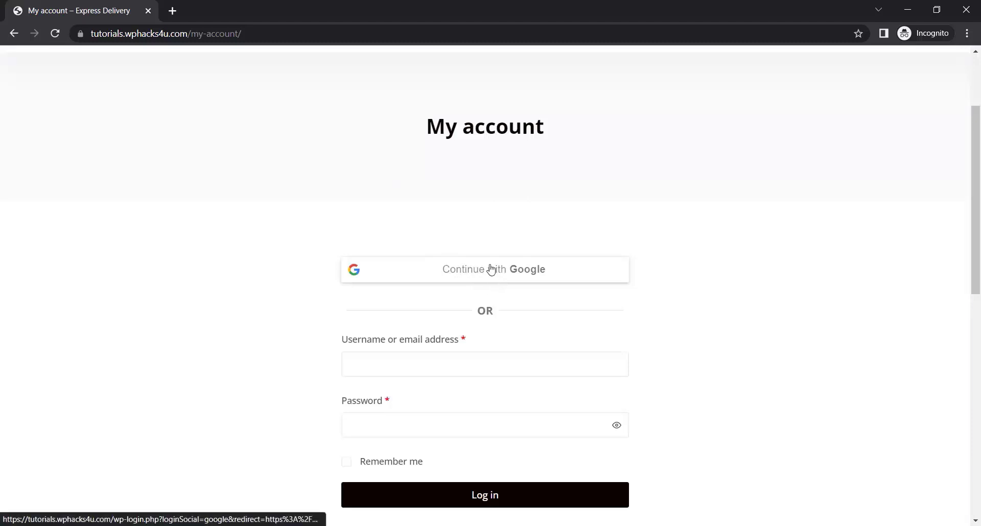
Test Continue with Google on the My account page, then close the sign-in popup.
{"action": "left_click", "coordinate": [489, 270]}
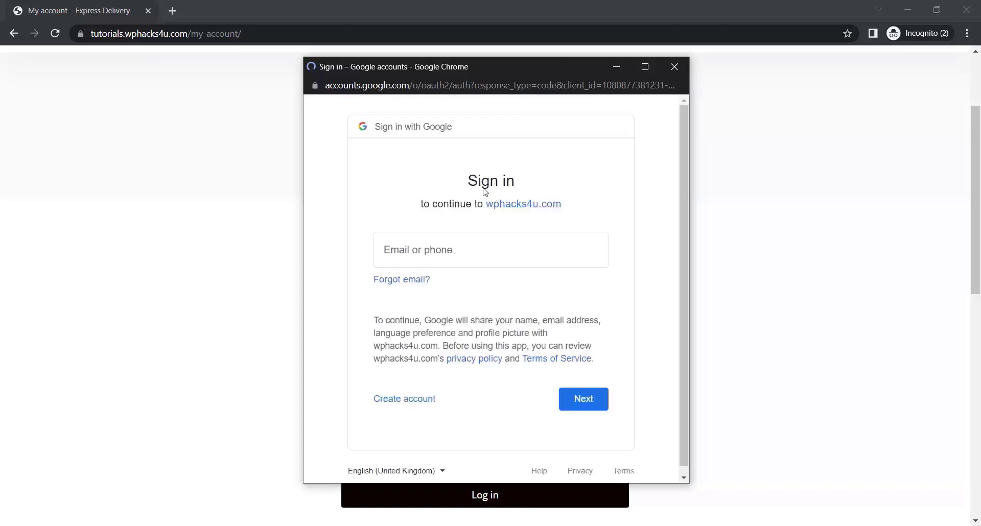
{"action": "left_click", "coordinate": [673, 67]}
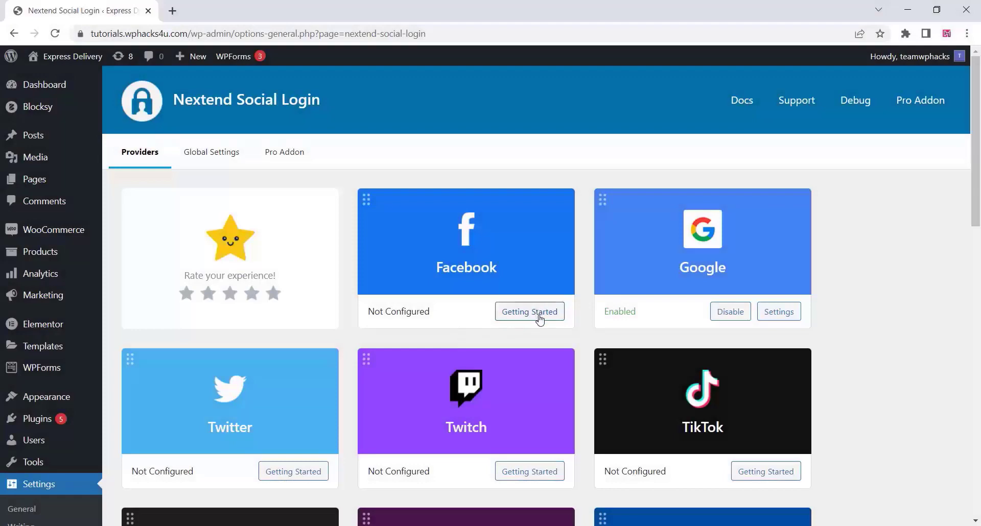
Open Facebook's Getting Started guide and open developers.facebook.com/apps in a new tab.
{"action": "left_click", "coordinate": [540, 318]}
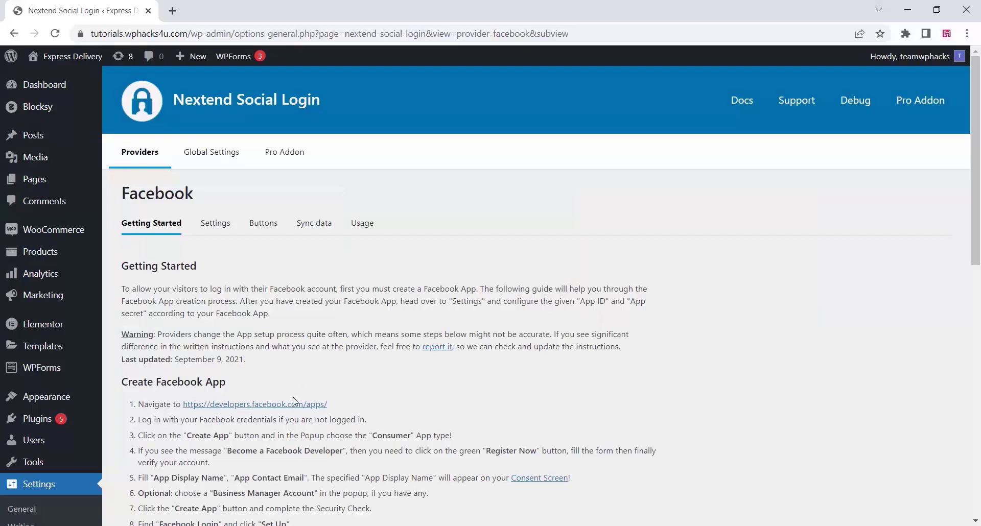
{"action": "right_click", "coordinate": [277, 404]}
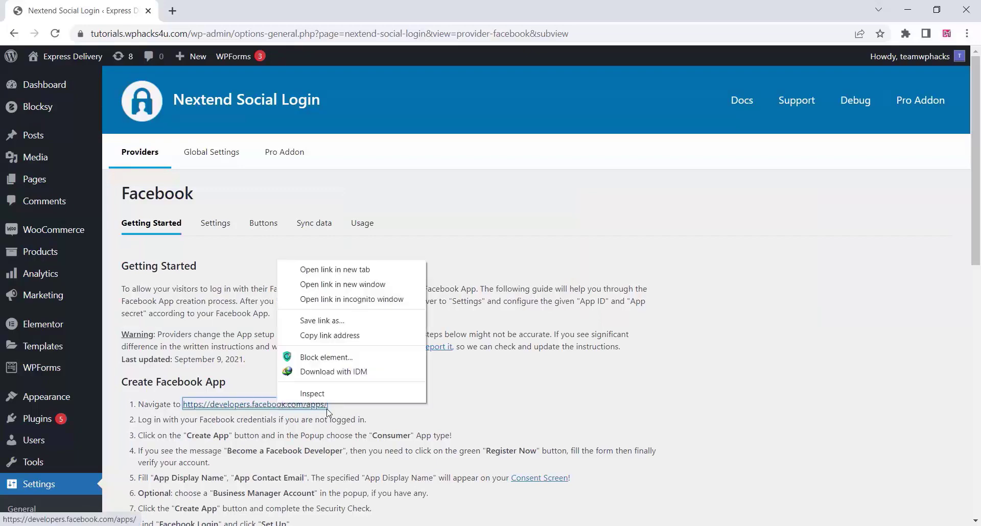
{"action": "left_click", "coordinate": [325, 270]}
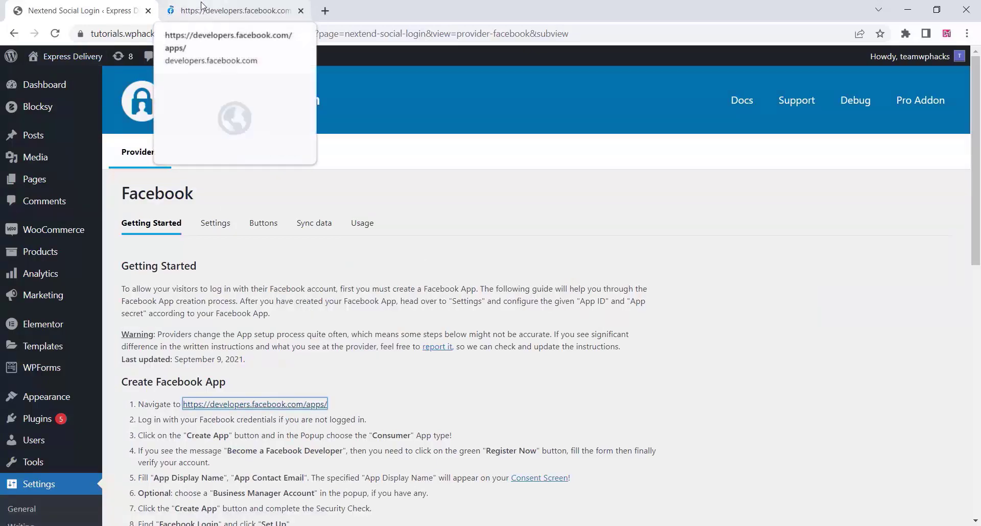
{"action": "left_click", "coordinate": [202, 7]}
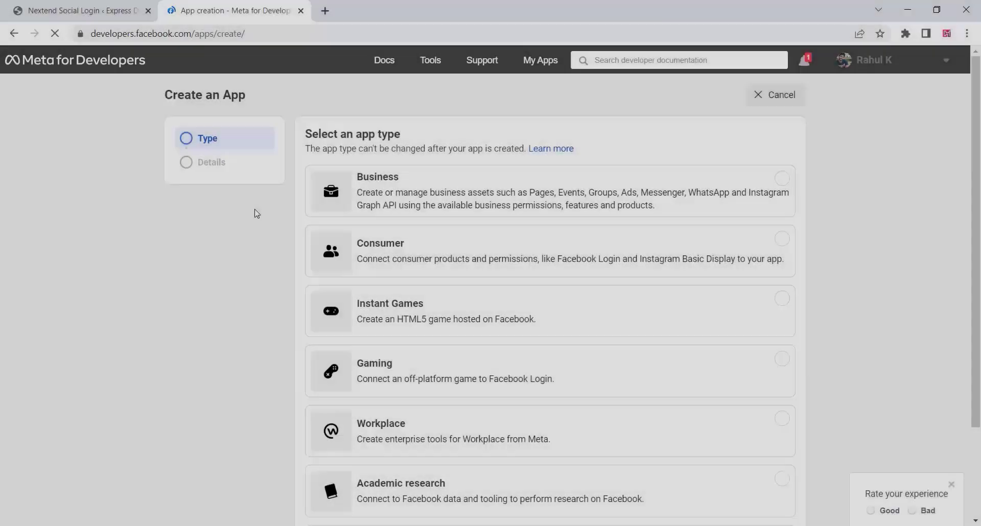
Create a Consumer-type app named 'printhub' and set up the Facebook Login product.
{"action": "scroll", "coordinate": [255, 213], "scroll_direction": "down", "scroll_amount": 2}
{"action": "scroll", "coordinate": [255, 213], "scroll_direction": "up", "scroll_amount": 2}
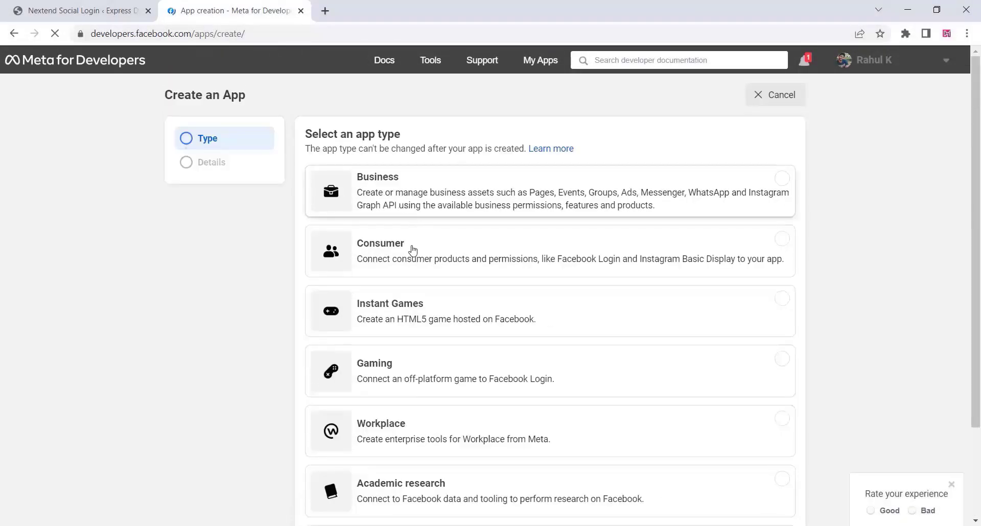
{"action": "left_click", "coordinate": [411, 253]}
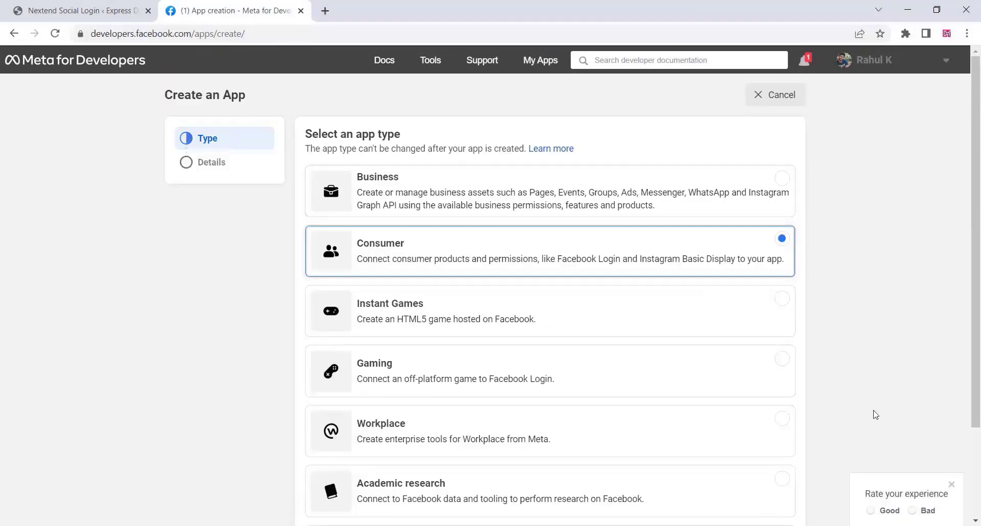
{"action": "scroll", "coordinate": [153, 322], "scroll_direction": "down", "scroll_amount": 3}
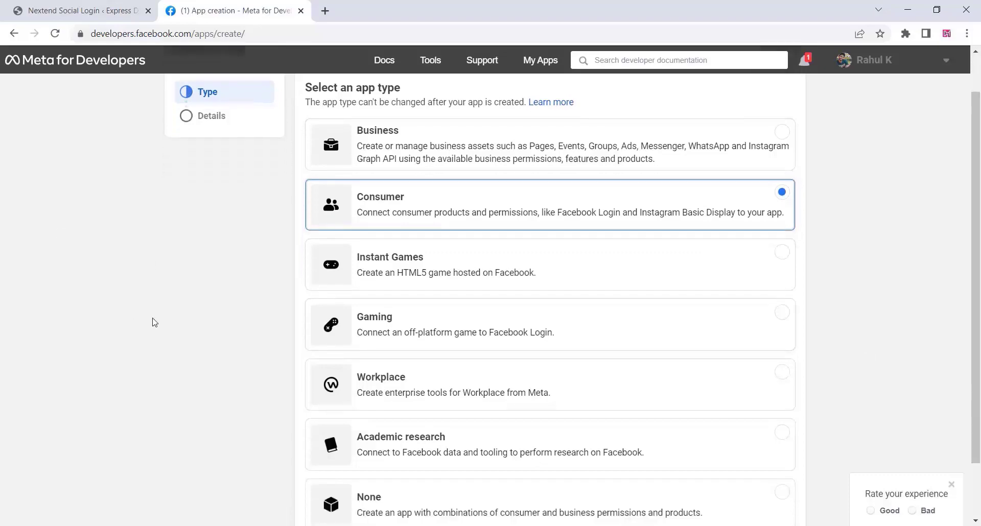
{"action": "left_click", "coordinate": [775, 490]}
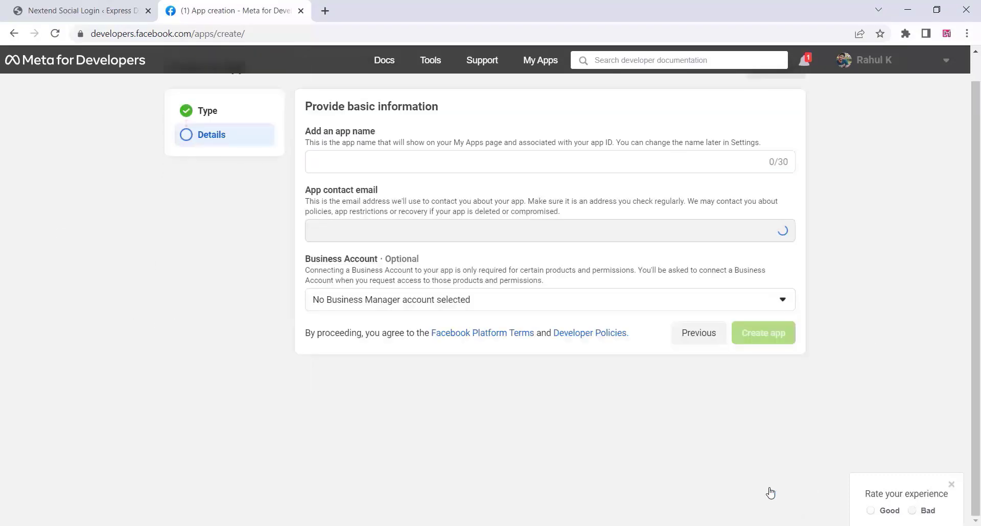
{"action": "type", "text": "printhub"}
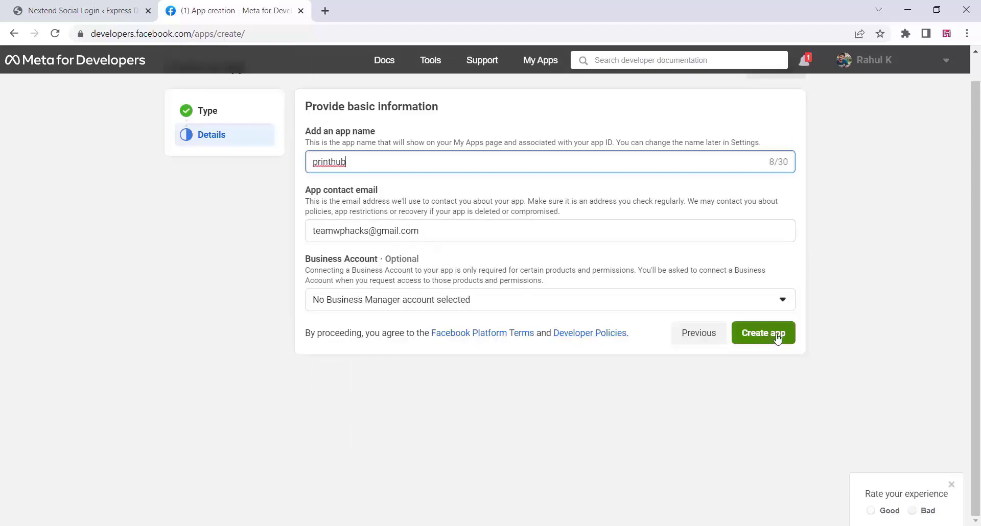
{"action": "left_click", "coordinate": [777, 338]}
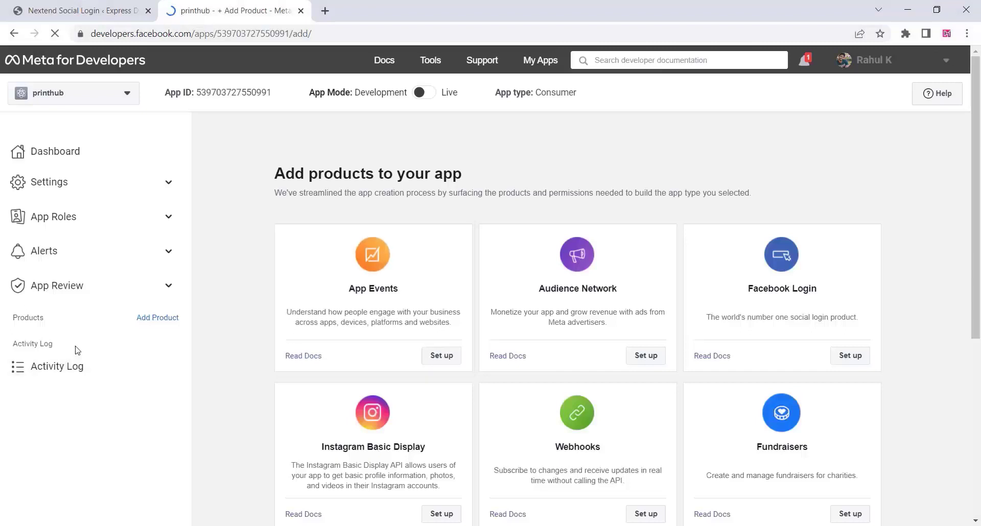
{"action": "left_click", "coordinate": [852, 357]}
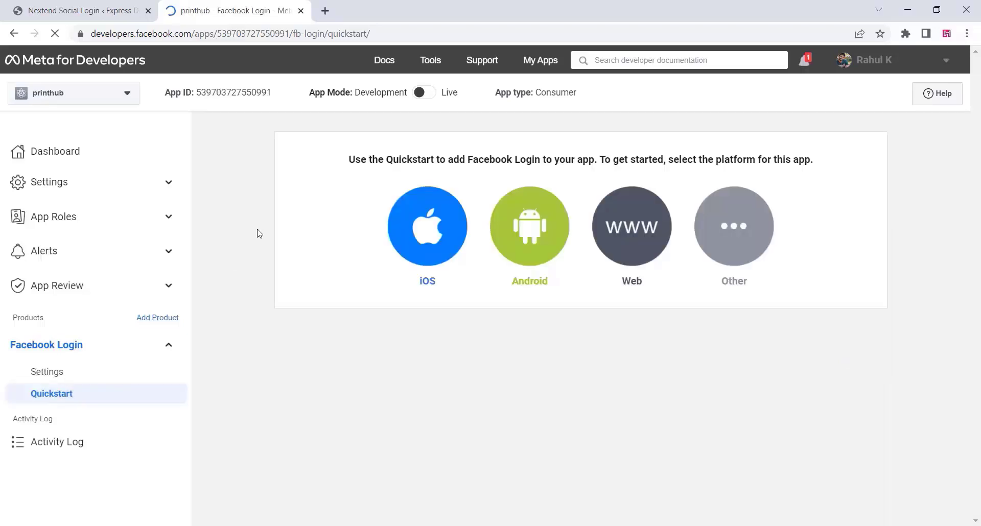
{"action": "left_click", "coordinate": [626, 231]}
{"action": "left_click", "coordinate": [341, 289]}
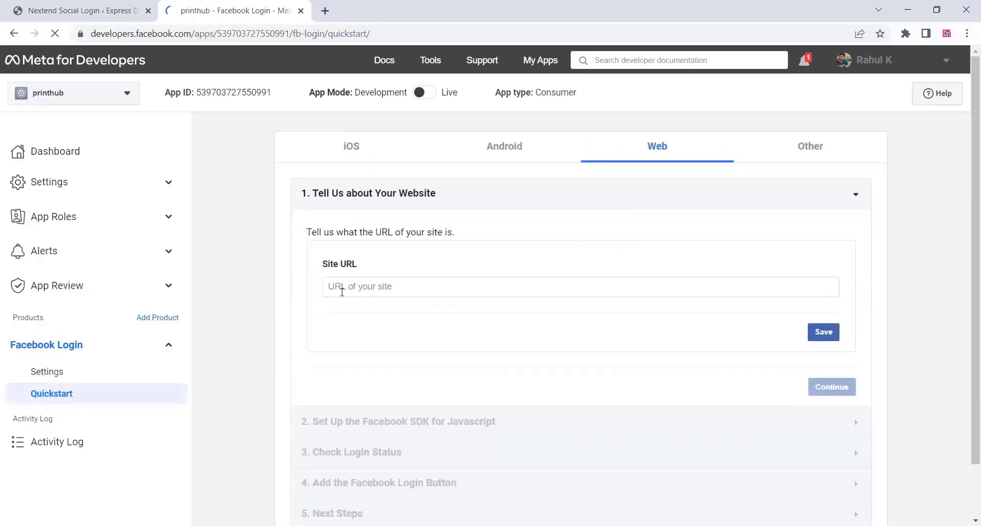
{"action": "type", "text": "https://tutorials.wphacks4u.com/"}
{"action": "left_click", "coordinate": [828, 337]}
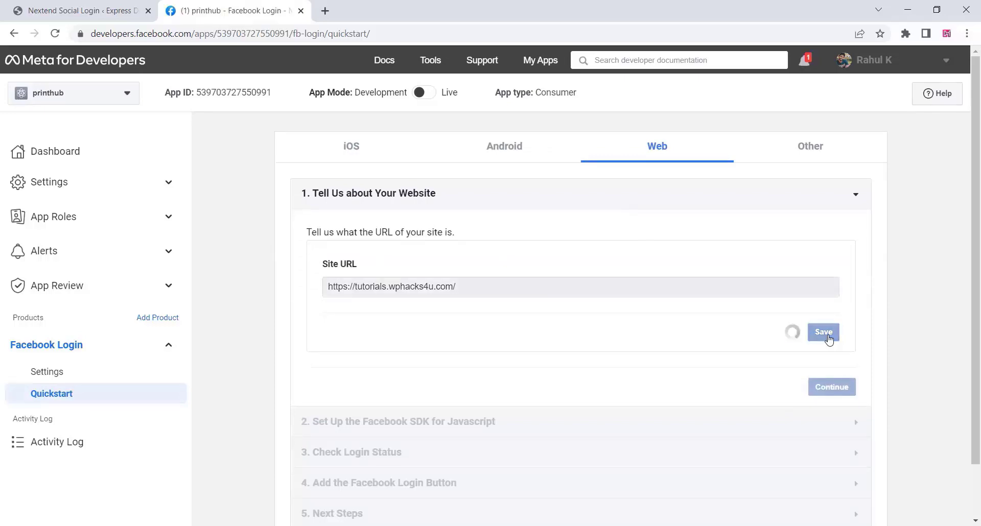
Finish the remaining Web Quickstart steps and go to Facebook Login settings.
{"action": "left_click", "coordinate": [829, 391]}
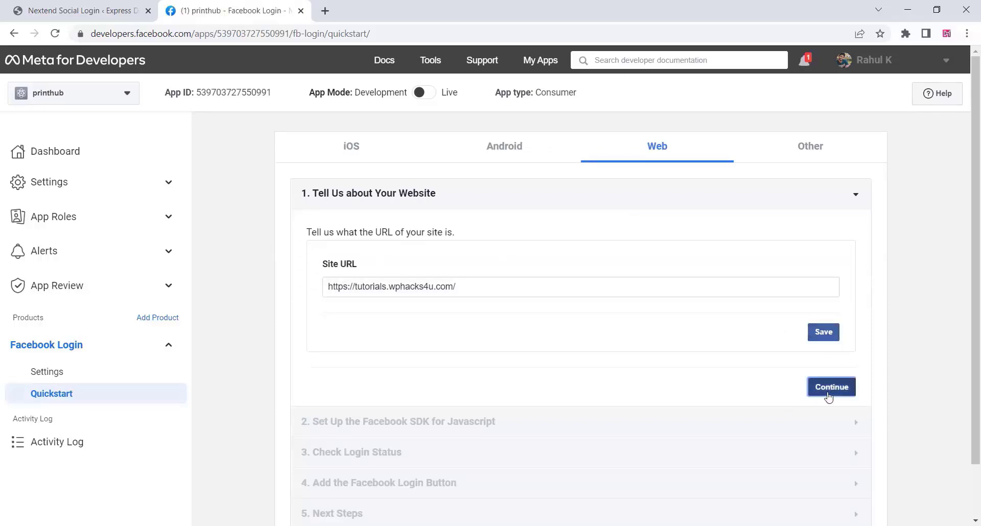
{"action": "scroll", "coordinate": [605, 336], "scroll_direction": "down", "scroll_amount": 5}
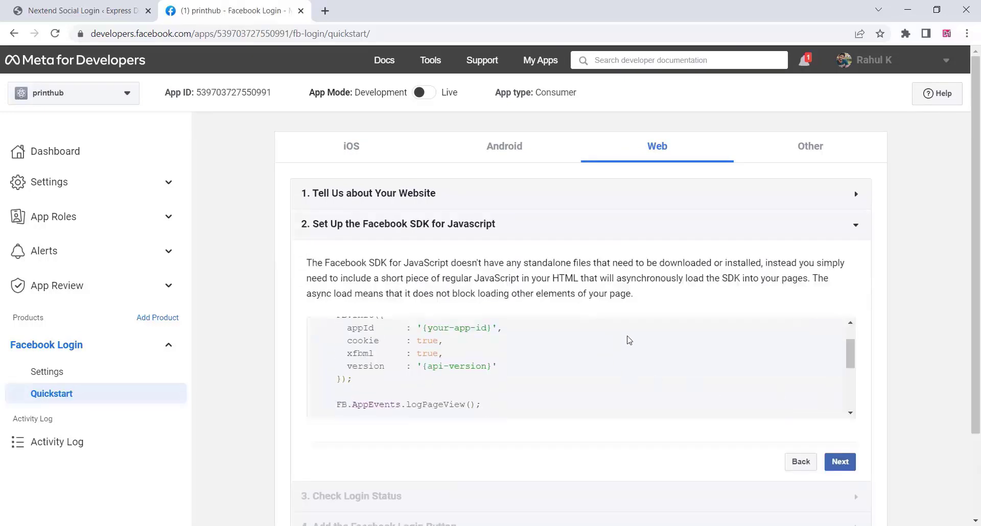
{"action": "left_click", "coordinate": [841, 462]}
{"action": "scroll", "coordinate": [910, 420], "scroll_direction": "down", "scroll_amount": 7}
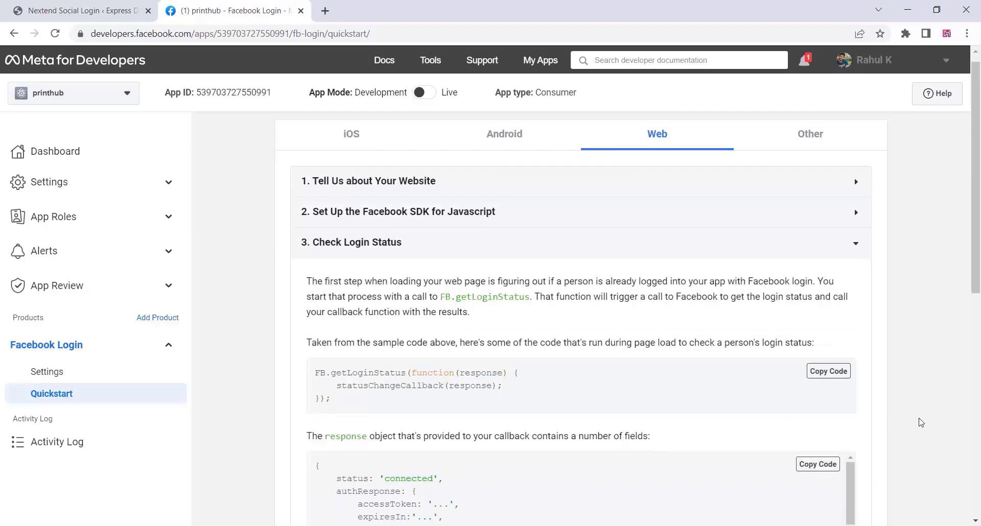
{"action": "left_click", "coordinate": [840, 479]}
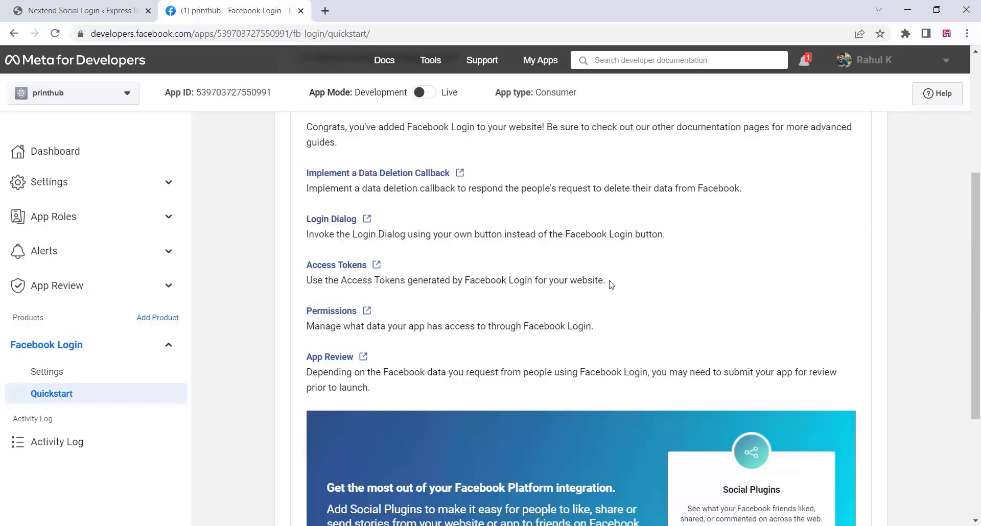
{"action": "scroll", "coordinate": [609, 282], "scroll_direction": "down", "scroll_amount": 4}
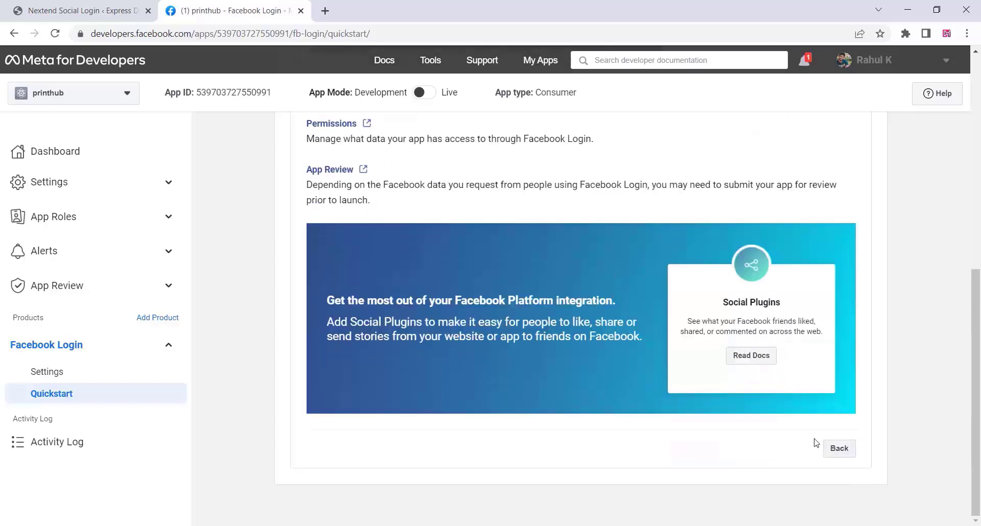
{"action": "left_click", "coordinate": [42, 373]}
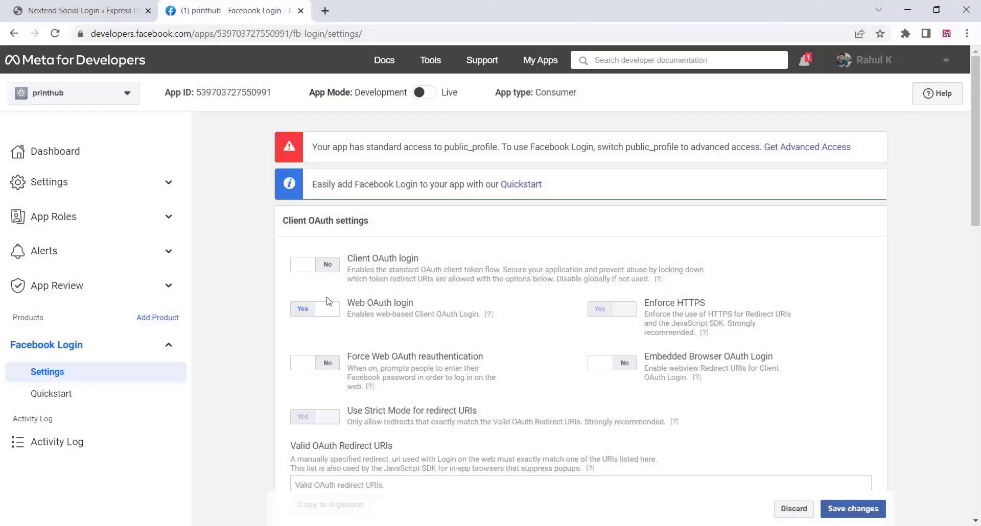
Turn Client OAuth login on, keeping Web OAuth login enabled.
{"action": "left_click", "coordinate": [303, 264]}
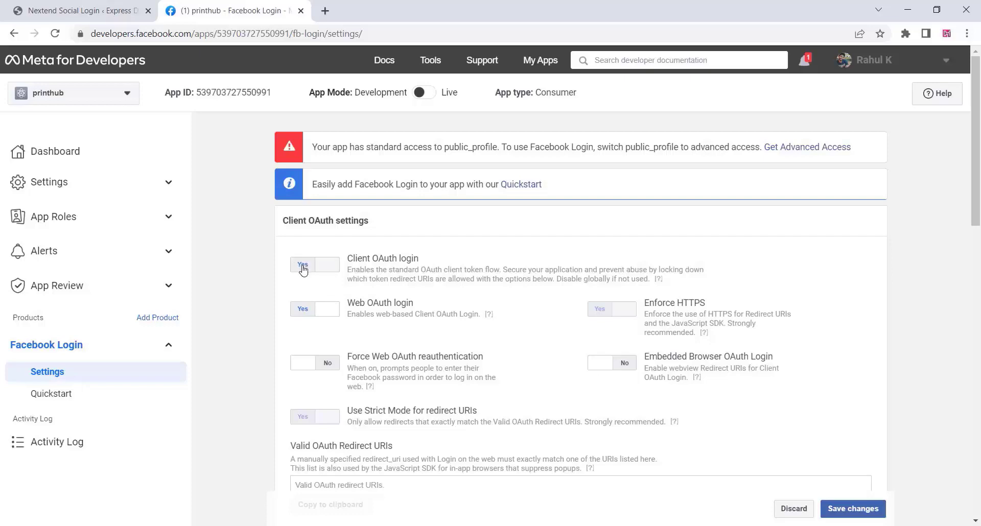
{"action": "left_click", "coordinate": [328, 312]}
{"action": "left_click", "coordinate": [329, 312]}
{"action": "scroll", "coordinate": [341, 328], "scroll_direction": "down", "scroll_amount": 4}
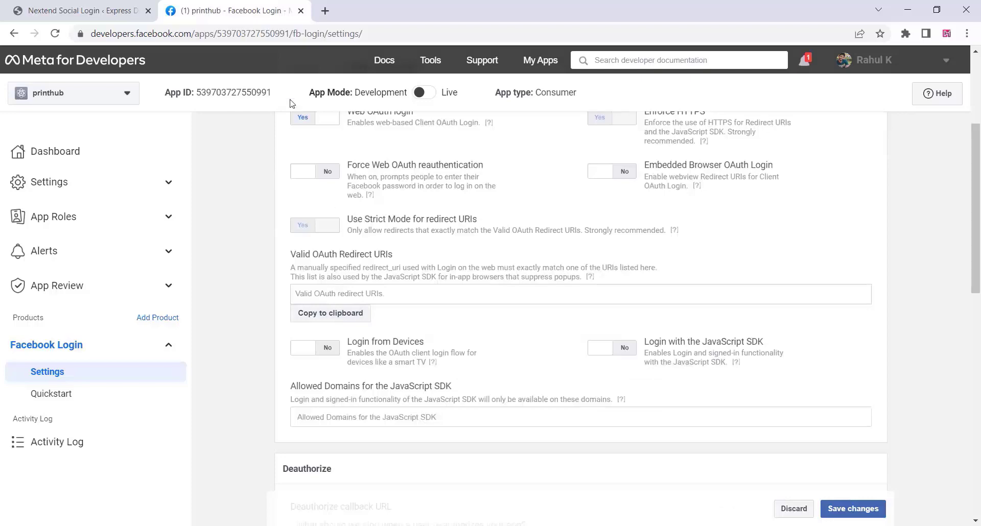
Copy the Facebook redirect URL from the Nextend setup instructions.
{"action": "left_click", "coordinate": [81, 10]}
{"action": "scroll", "coordinate": [265, 309], "scroll_direction": "down", "scroll_amount": 5}
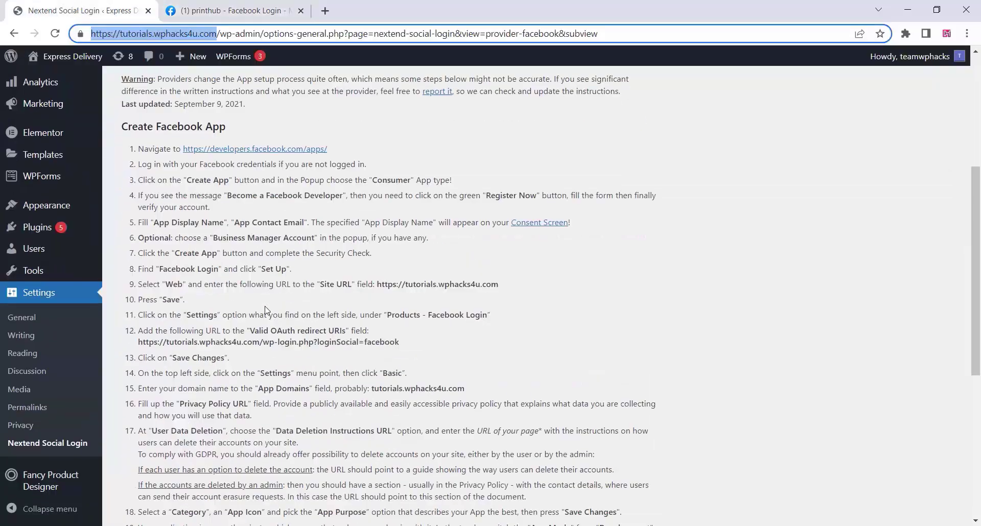
{"action": "scroll", "coordinate": [279, 304], "scroll_direction": "down", "scroll_amount": 1}
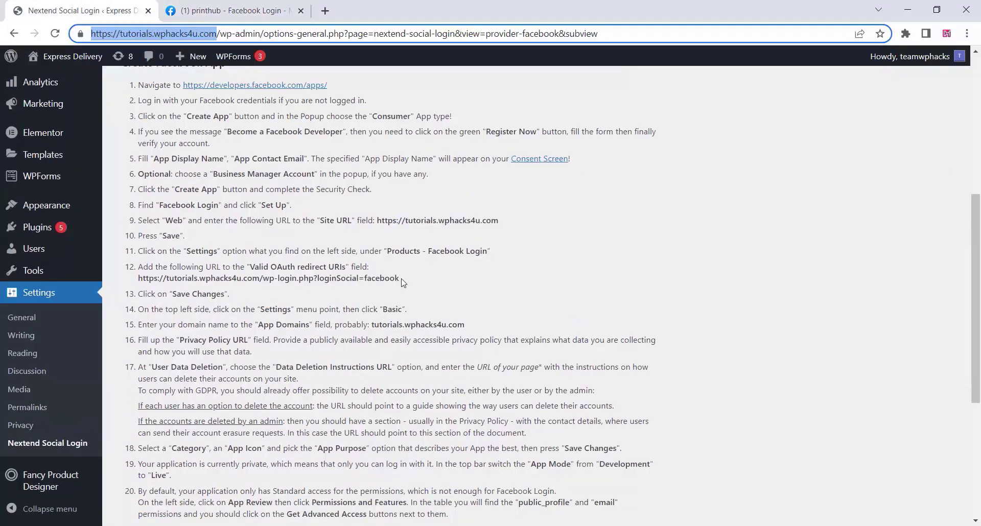
{"action": "left_click_drag", "start_coordinate": [402, 283], "coordinate": [137, 277]}
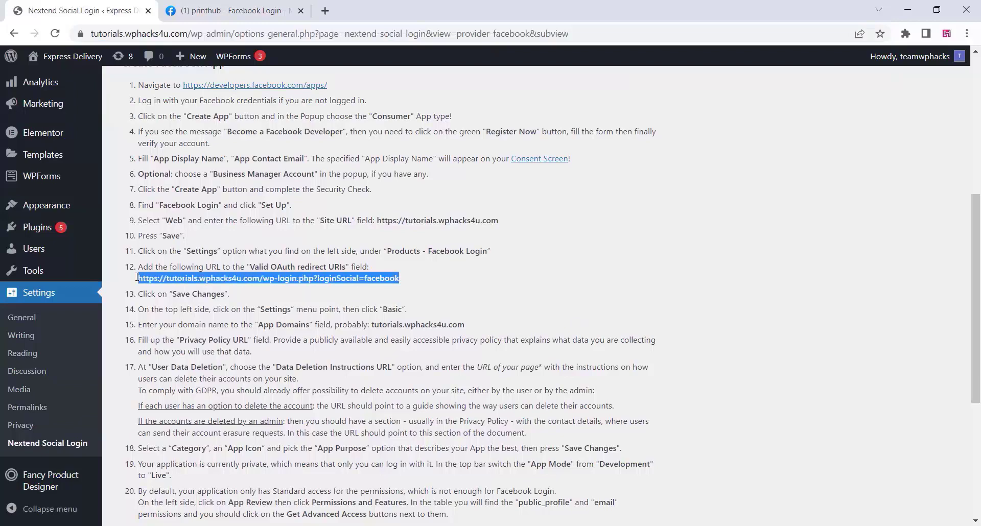
{"action": "right_click", "coordinate": [159, 280]}
{"action": "left_click", "coordinate": [186, 290]}
{"action": "left_click", "coordinate": [225, 11]}
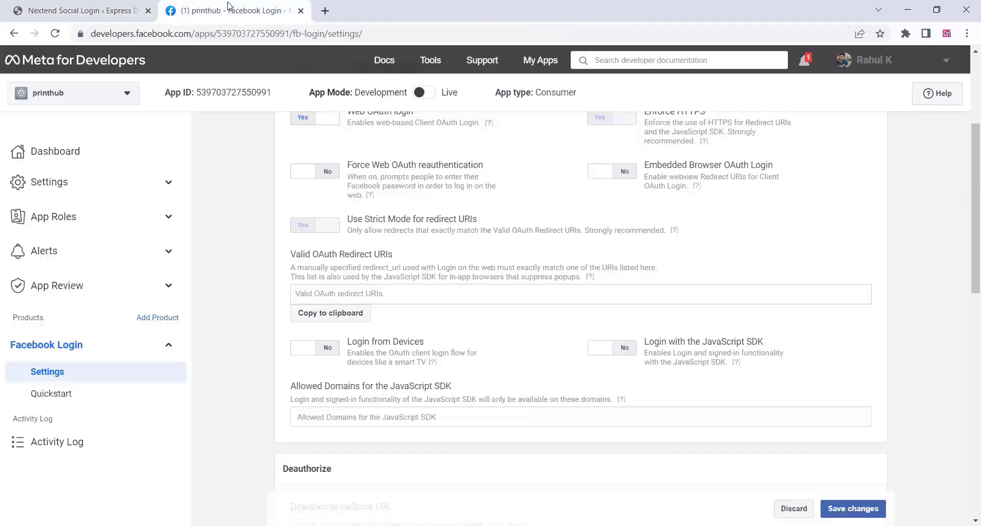
{"action": "right_click", "coordinate": [312, 290]}
{"action": "left_click", "coordinate": [343, 386]}
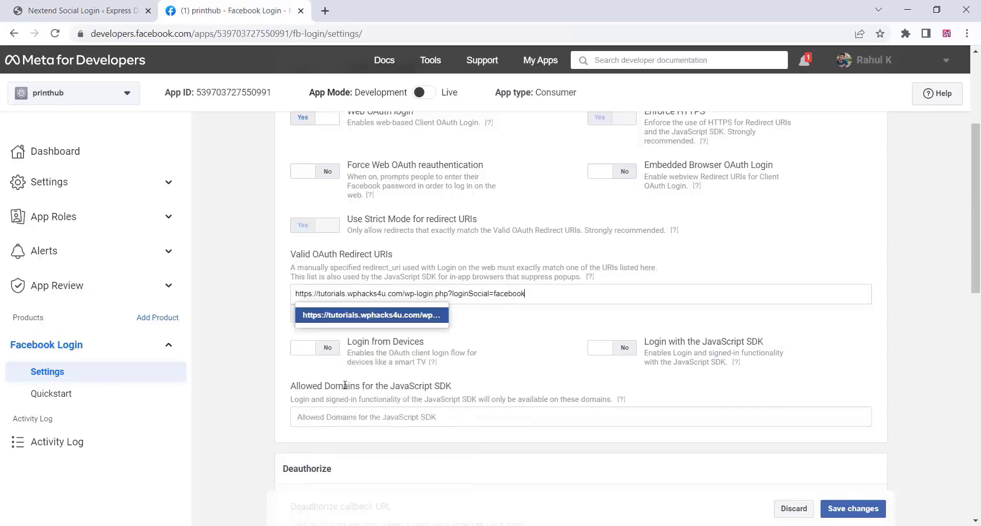
{"action": "left_click", "coordinate": [369, 315]}
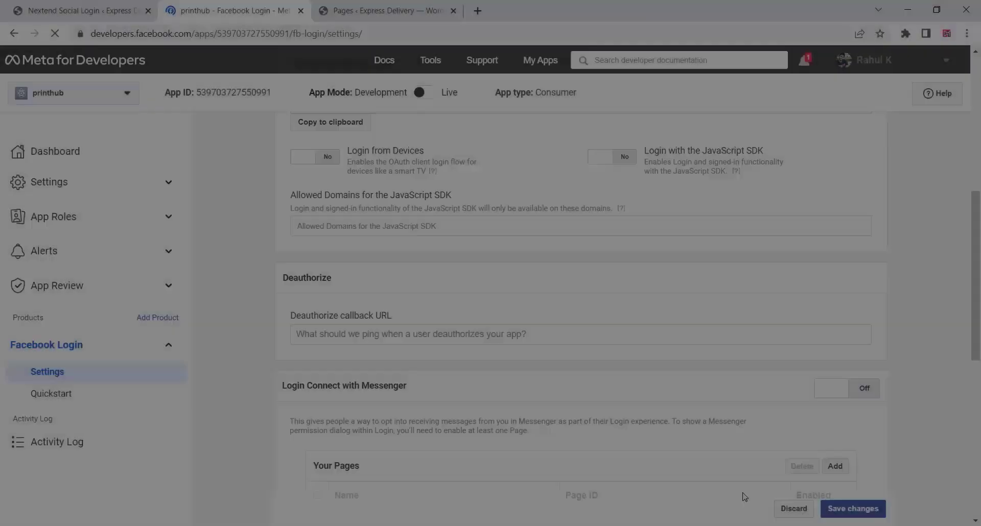
{"action": "scroll", "coordinate": [680, 418], "scroll_direction": "down", "scroll_amount": 1}
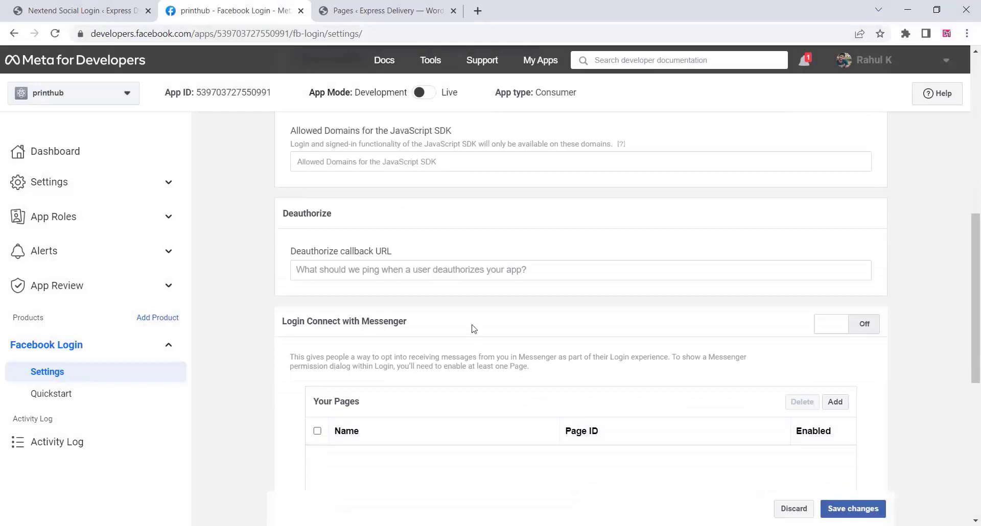
{"action": "scroll", "coordinate": [473, 326], "scroll_direction": "down", "scroll_amount": 7}
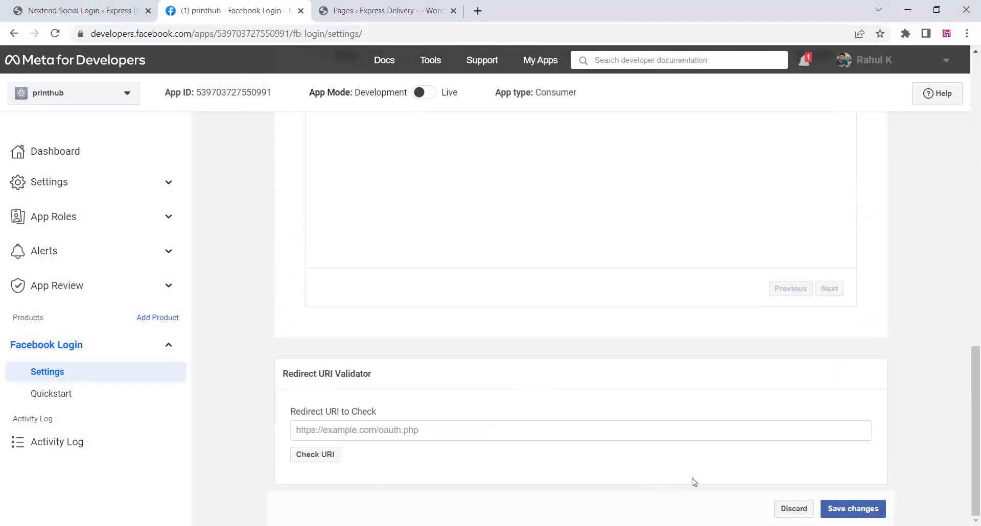
{"action": "left_click", "coordinate": [853, 506]}
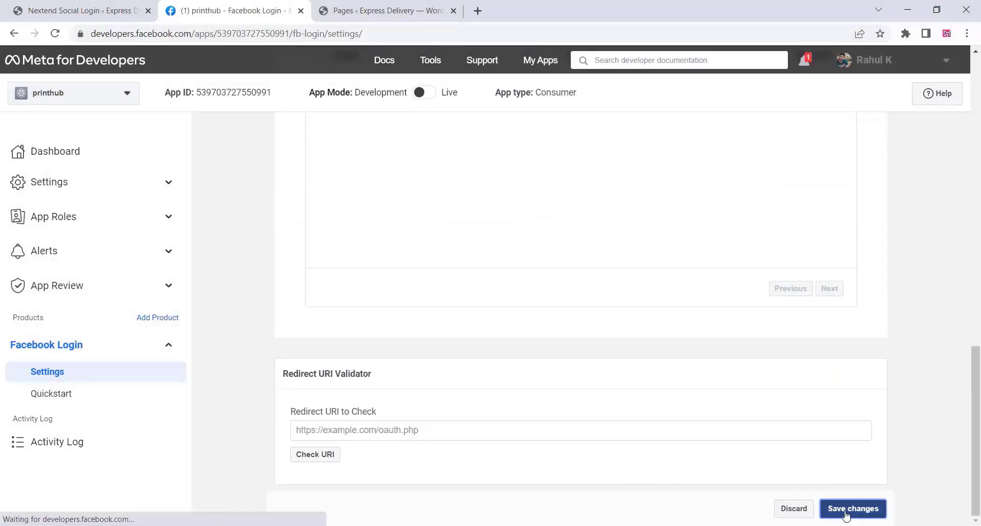
{"action": "left_click", "coordinate": [76, 184]}
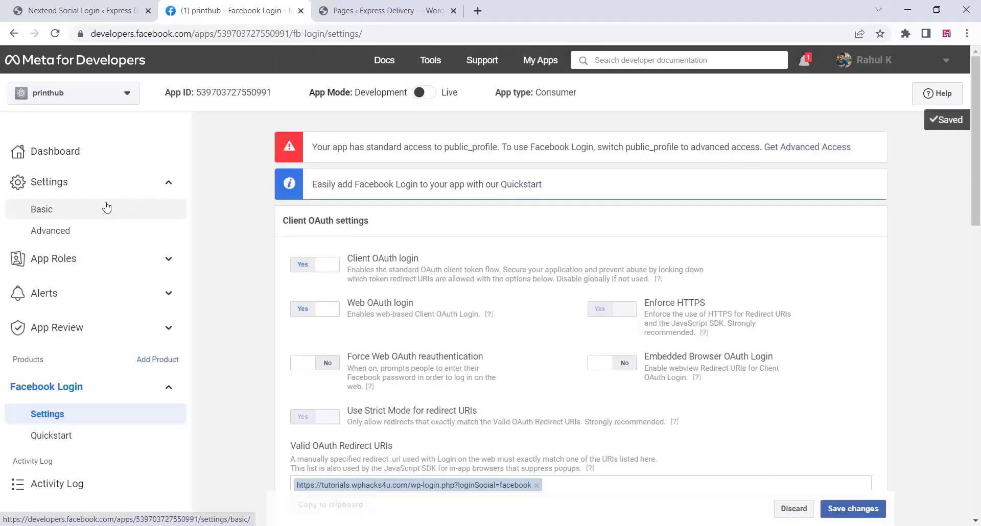
Open printhub's Basic settings, reveal the App secret, and copy the App ID.
{"action": "left_click", "coordinate": [71, 213]}
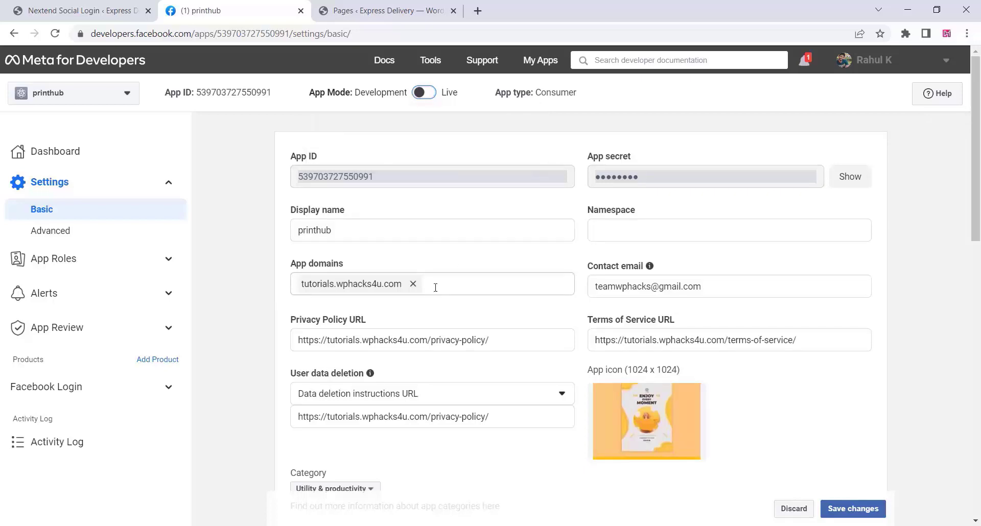
{"action": "key", "text": "F5"}
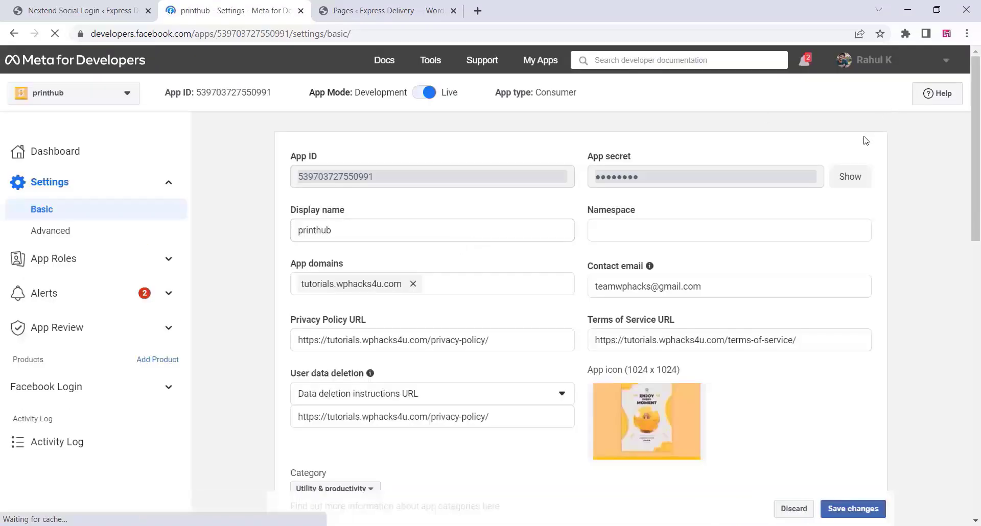
{"action": "left_click", "coordinate": [851, 178]}
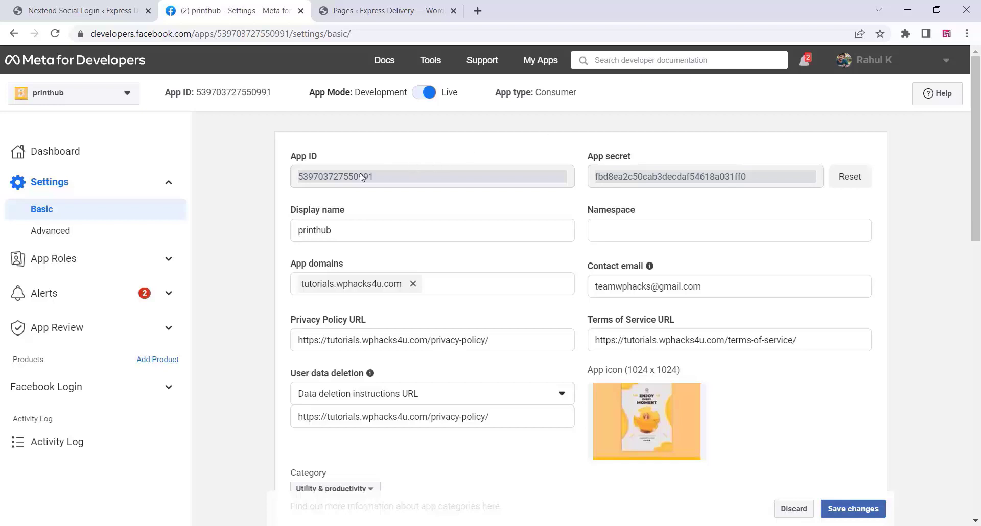
{"action": "left_click_drag", "start_coordinate": [385, 178], "coordinate": [295, 177]}
{"action": "right_click", "coordinate": [313, 176]}
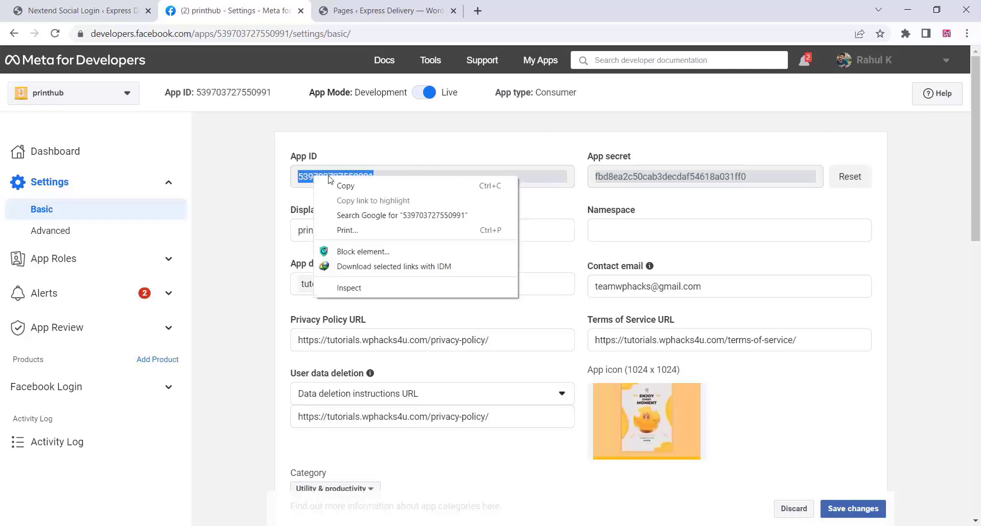
{"action": "left_click", "coordinate": [346, 187]}
{"action": "left_click", "coordinate": [71, 10]}
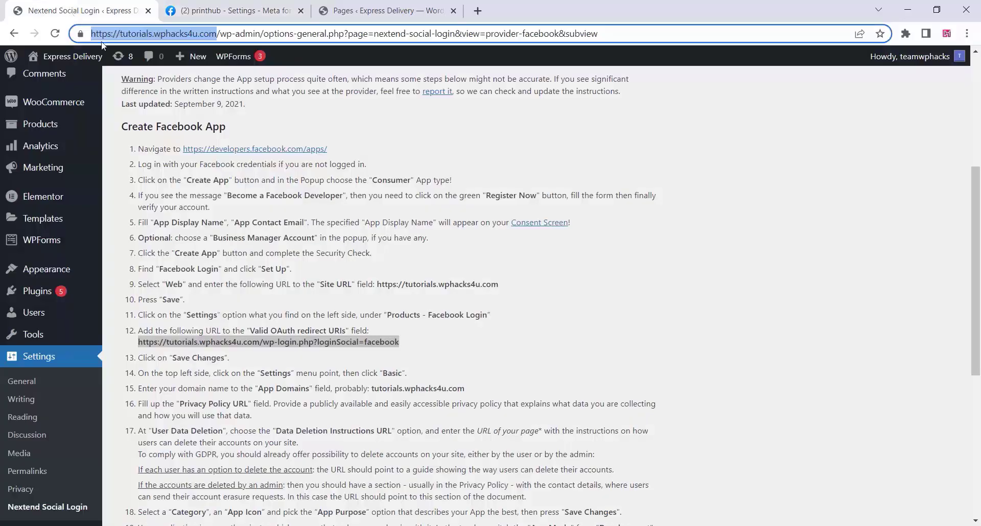
Paste the App ID into Nextend's Facebook Settings App ID field.
{"action": "scroll", "coordinate": [227, 236], "scroll_direction": "up", "scroll_amount": 5}
{"action": "left_click", "coordinate": [207, 233]}
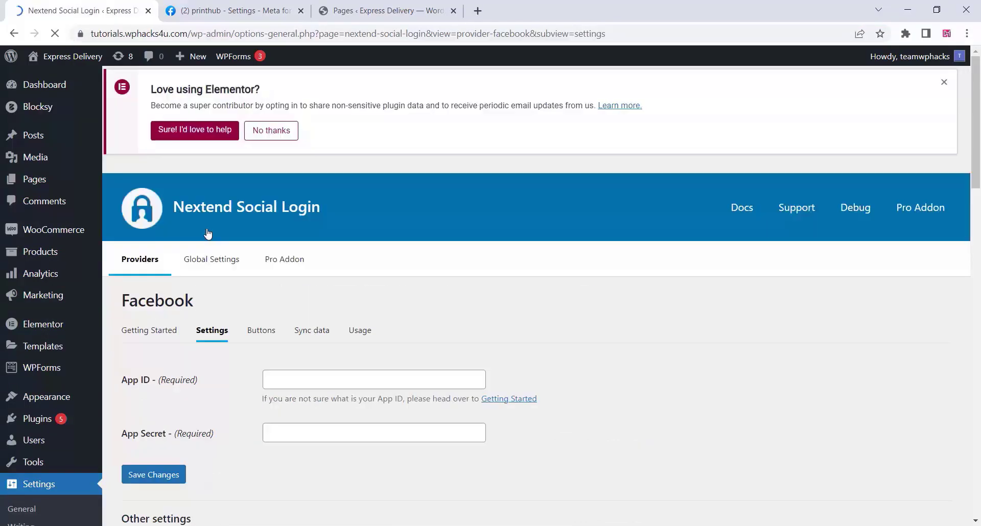
{"action": "right_click", "coordinate": [273, 381]}
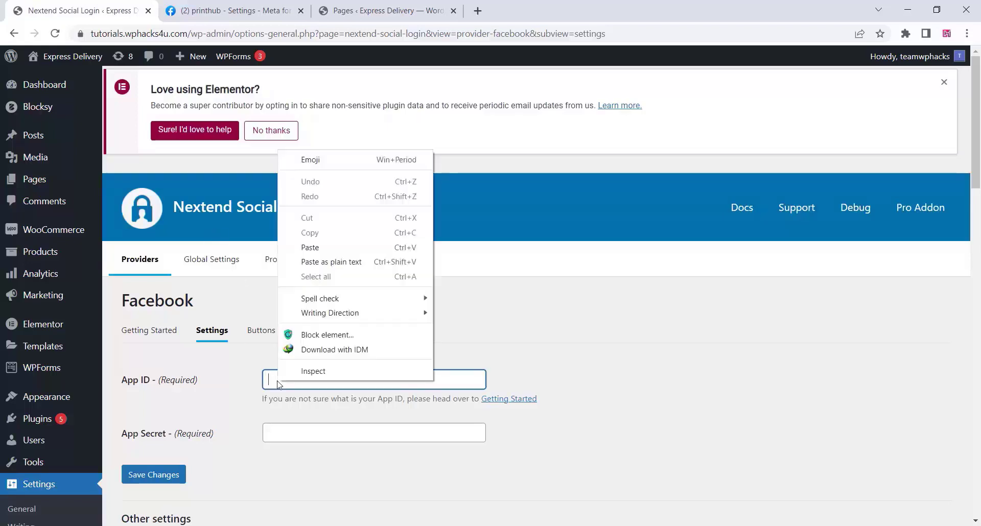
{"action": "left_click", "coordinate": [329, 248]}
Copy the App secret from Meta, paste it into App Secret, and save.
{"action": "left_click", "coordinate": [244, 6]}
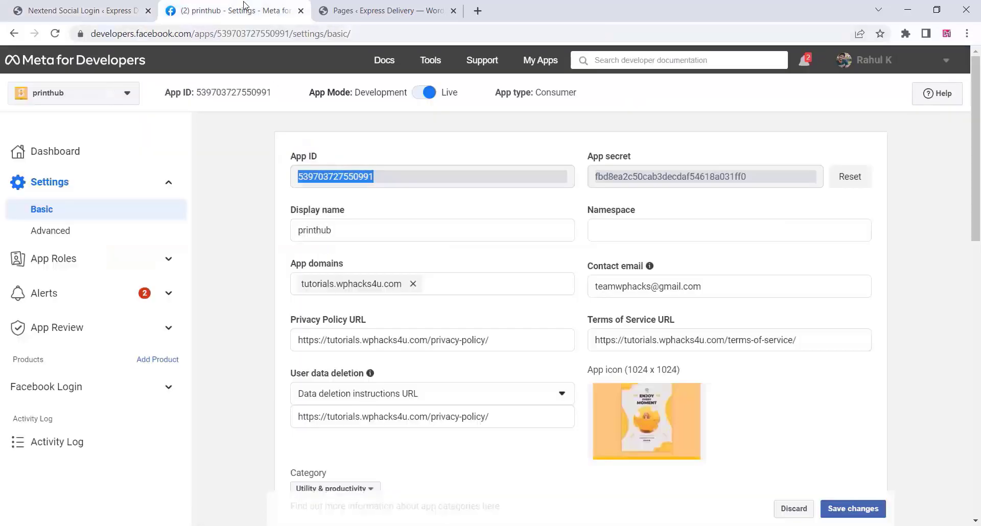
{"action": "left_click_drag", "start_coordinate": [769, 179], "coordinate": [587, 178]}
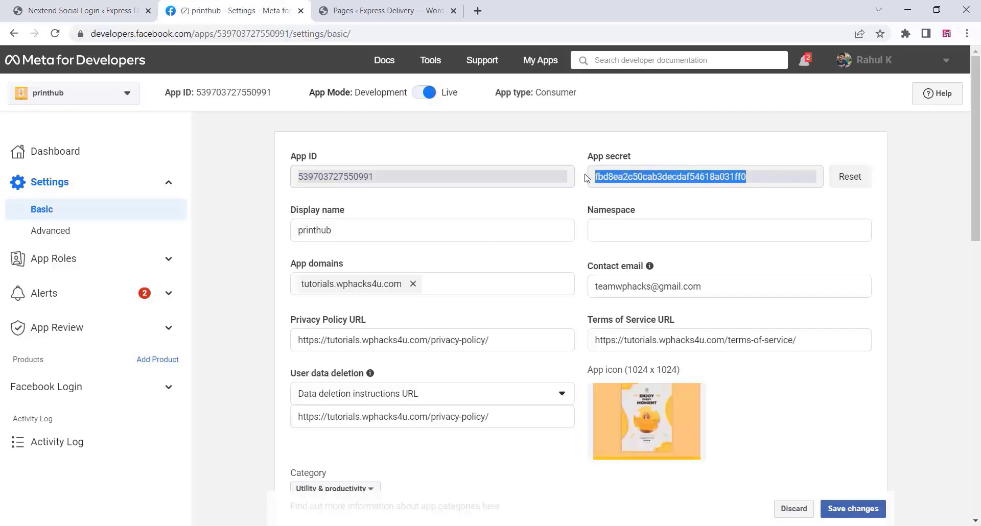
{"action": "right_click", "coordinate": [612, 179]}
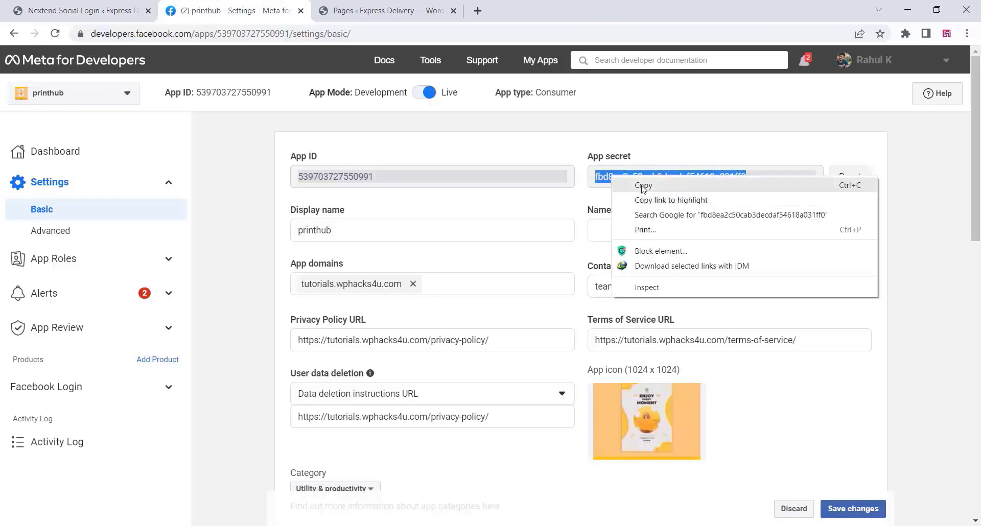
{"action": "left_click", "coordinate": [644, 186]}
{"action": "left_click", "coordinate": [69, 9]}
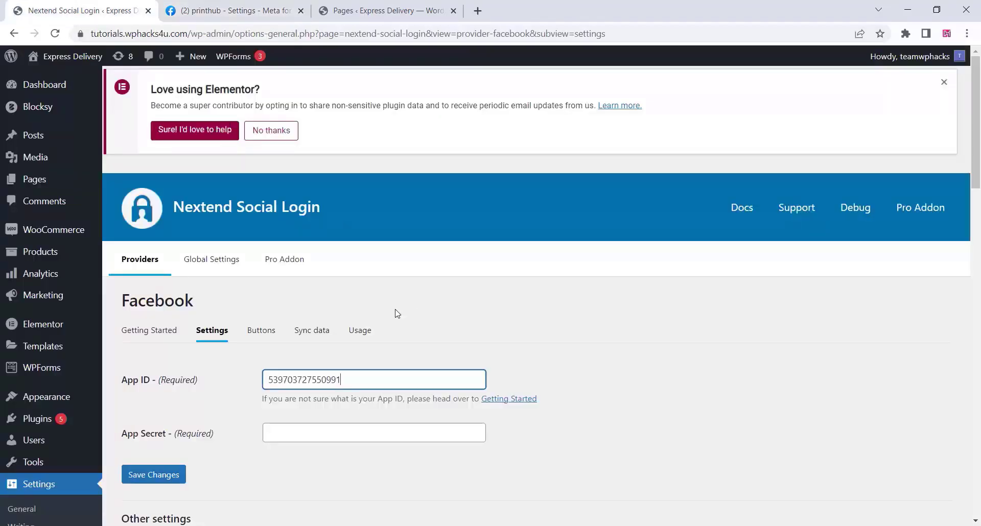
{"action": "left_click", "coordinate": [286, 432]}
{"action": "right_click", "coordinate": [282, 434]}
{"action": "left_click", "coordinate": [307, 296]}
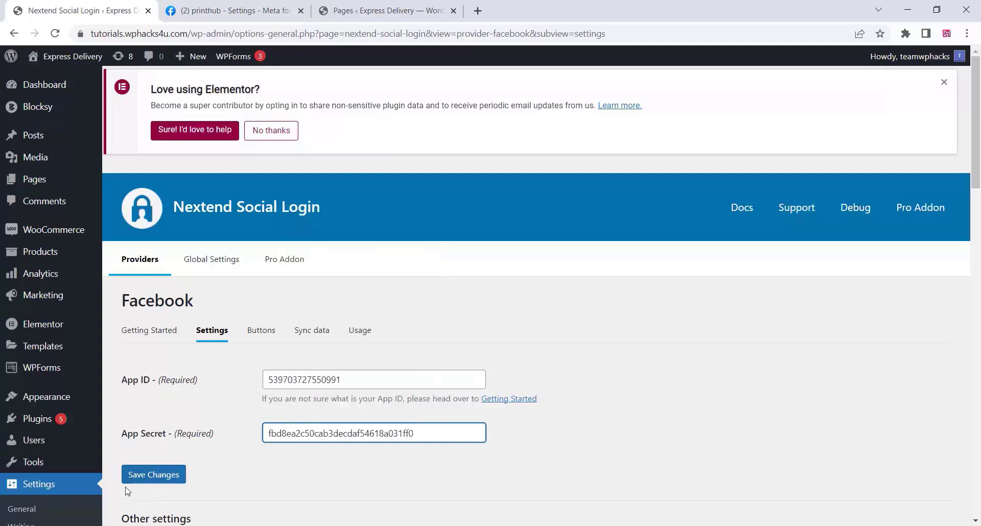
{"action": "left_click", "coordinate": [144, 477]}
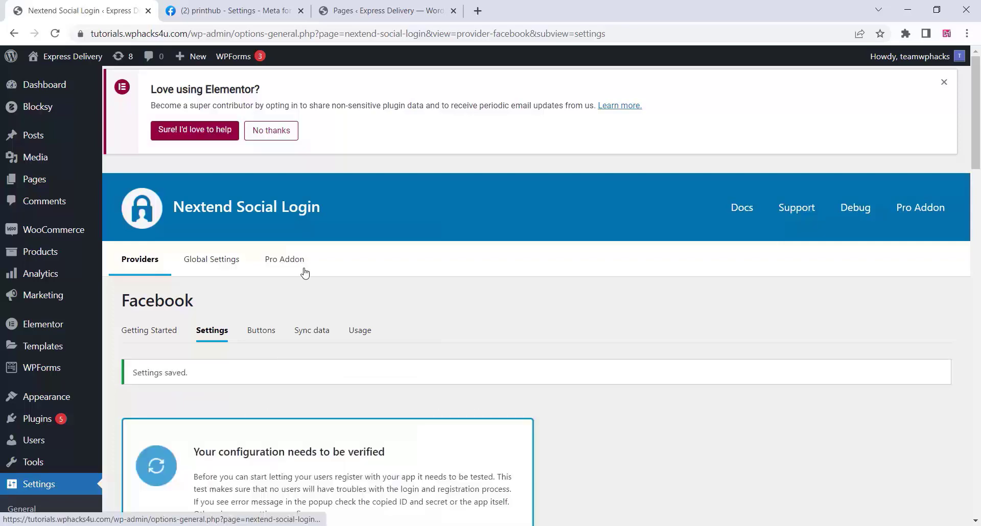
Run Verify Settings on the Facebook provider, then enable it.
{"action": "scroll", "coordinate": [305, 274], "scroll_direction": "down", "scroll_amount": 3}
{"action": "scroll", "coordinate": [305, 274], "scroll_direction": "down", "scroll_amount": 1}
{"action": "scroll", "coordinate": [321, 319], "scroll_direction": "down", "scroll_amount": 1}
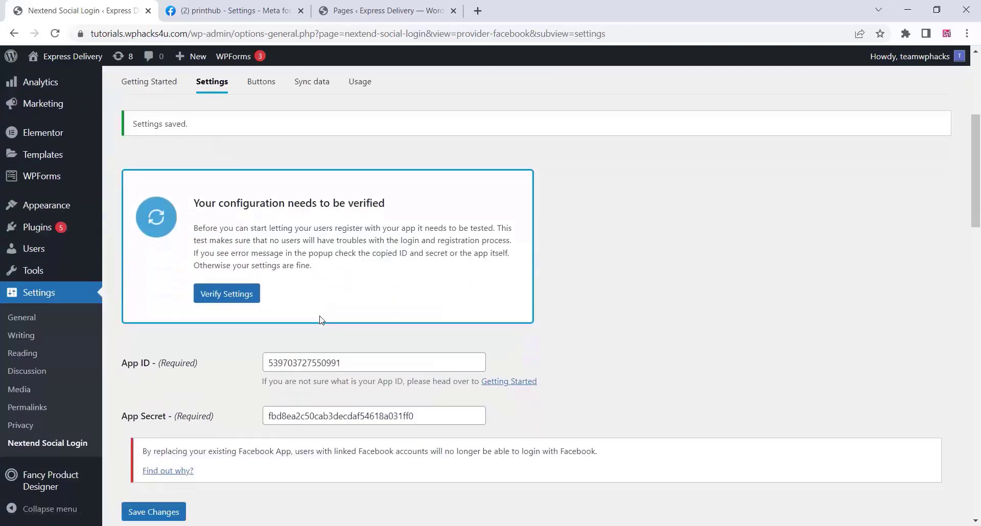
{"action": "left_click", "coordinate": [231, 289]}
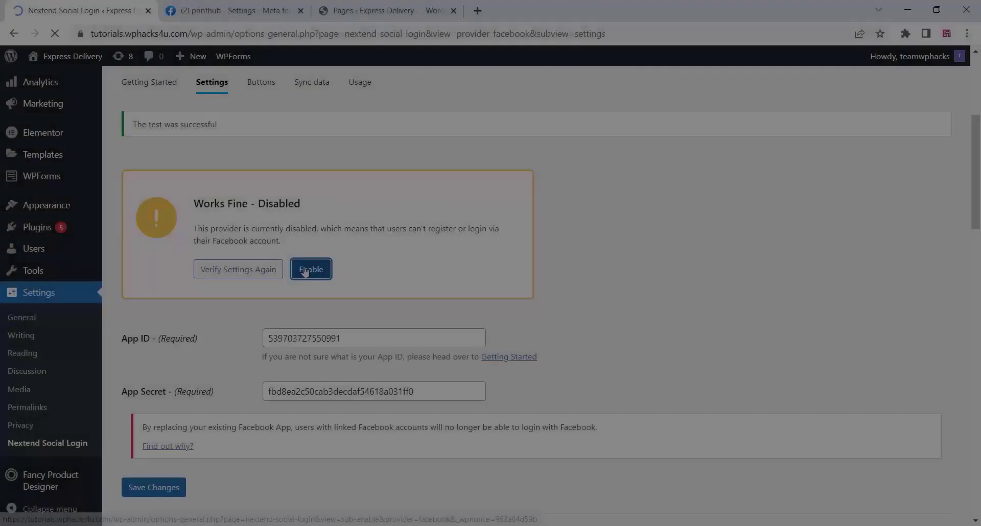
{"action": "left_click", "coordinate": [305, 271]}
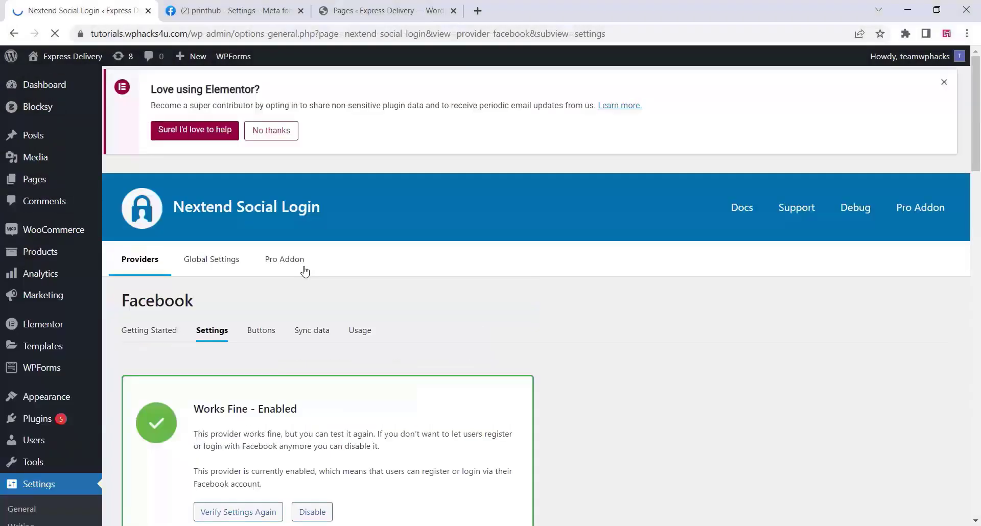
{"action": "scroll", "coordinate": [360, 364], "scroll_direction": "down", "scroll_amount": 3}
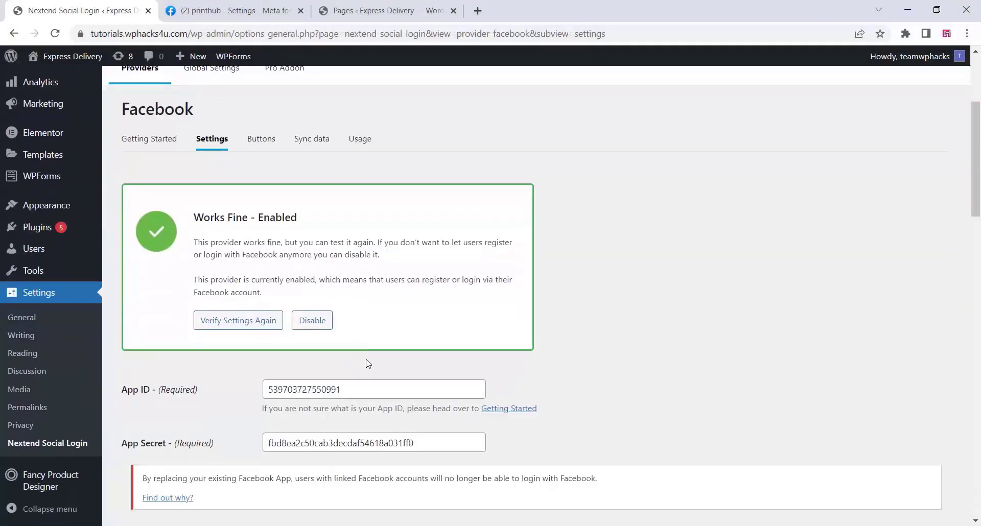